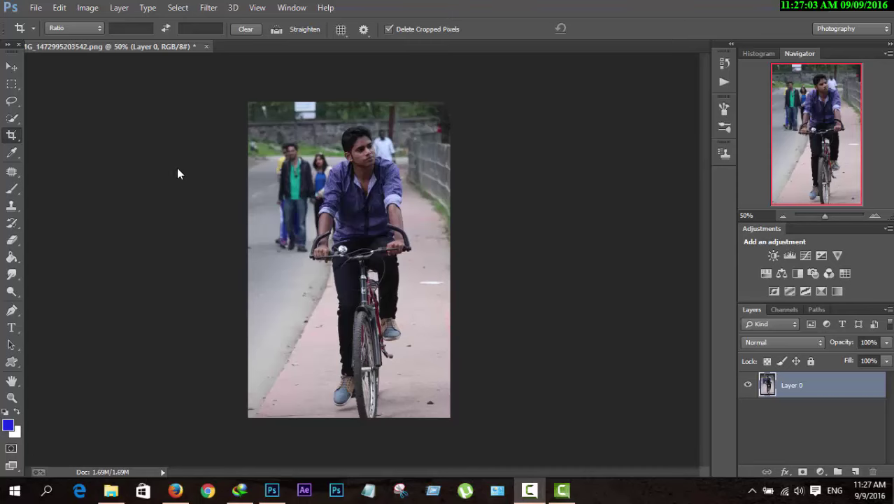
# Step: Apply Shadows/Highlights to the cyclist photo, lifting shadows 35% with highlights at 0%
pyautogui.click(88, 8)
pyautogui.moveTo(107, 41)
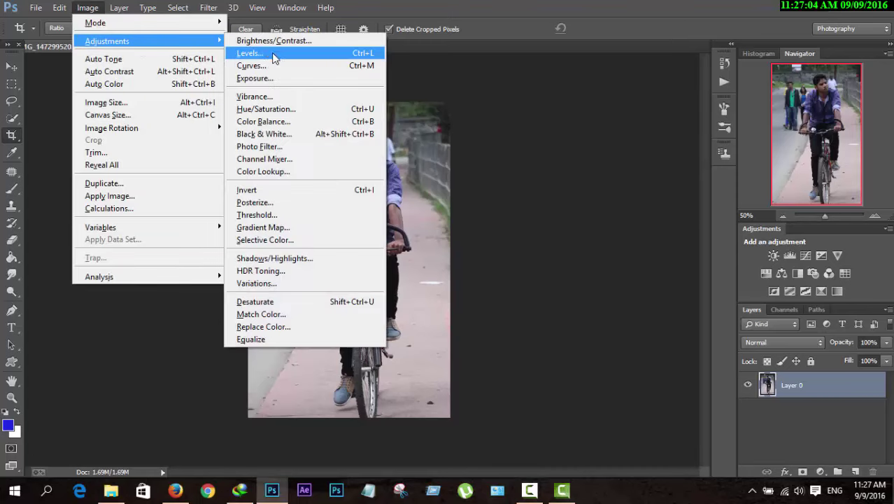
pyautogui.click(298, 257)
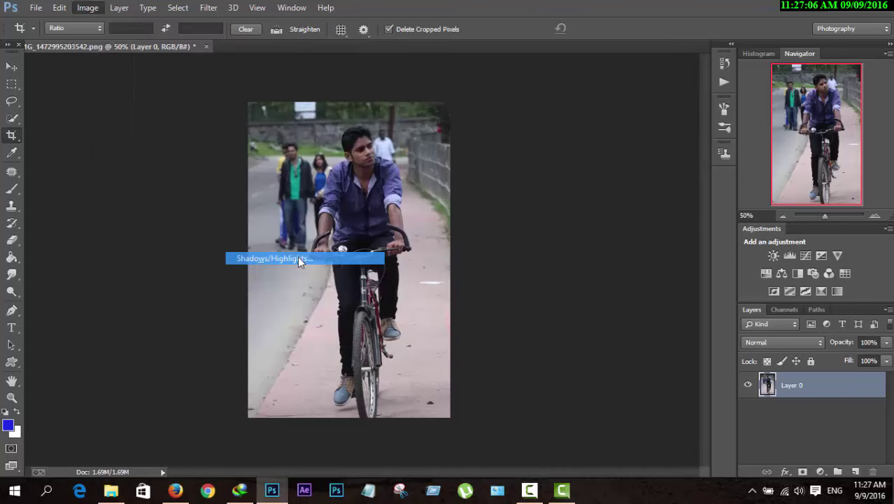
pyautogui.click(818, 180)
pyautogui.press('c')
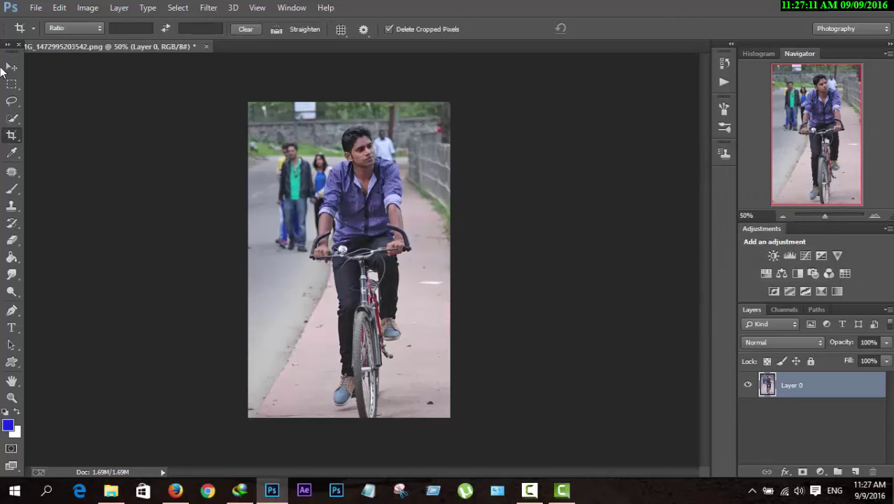
# Step: Switch through the toolbar to the Pen tool
pyautogui.click(11, 67)
pyautogui.click(13, 118)
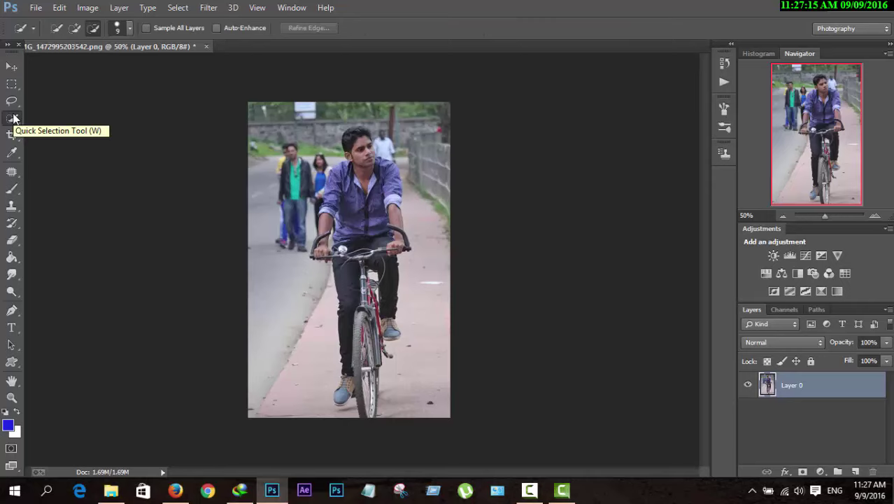
pyautogui.click(11, 310)
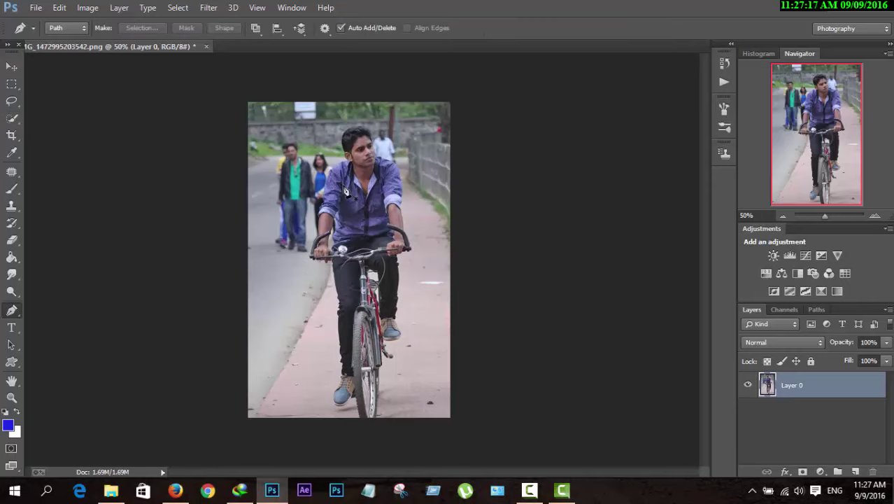
# Step: Zoom to 200% and place the first Pen anchor at the cyclist's shoulder
pyautogui.hotkey('ctrl', '+')
pyautogui.hotkey('ctrl', '+')
pyautogui.scroll(2, 415, 171)
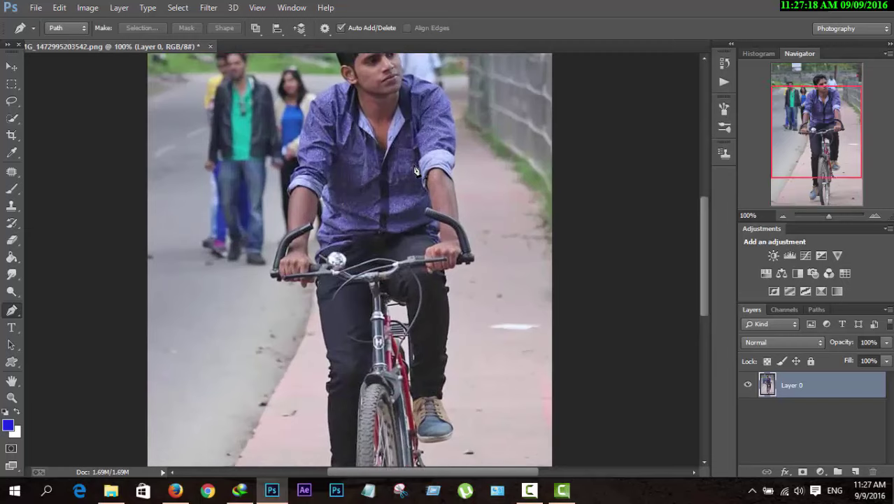
pyautogui.scroll(2, 415, 171)
pyautogui.hotkey('ctrl', '+')
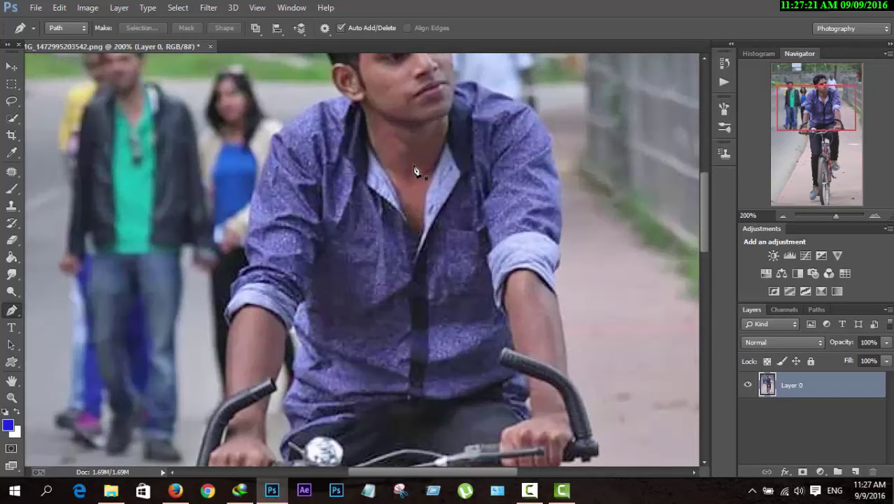
pyautogui.scroll(2, 415, 170)
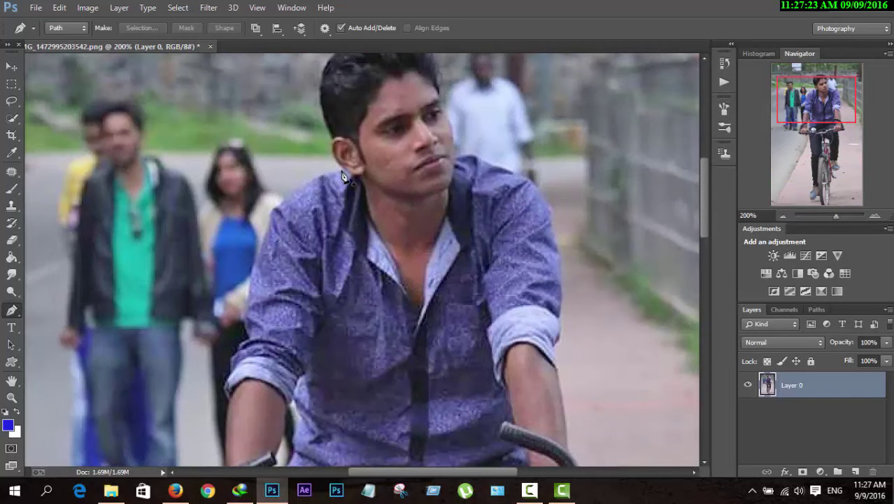
pyautogui.click(338, 170)
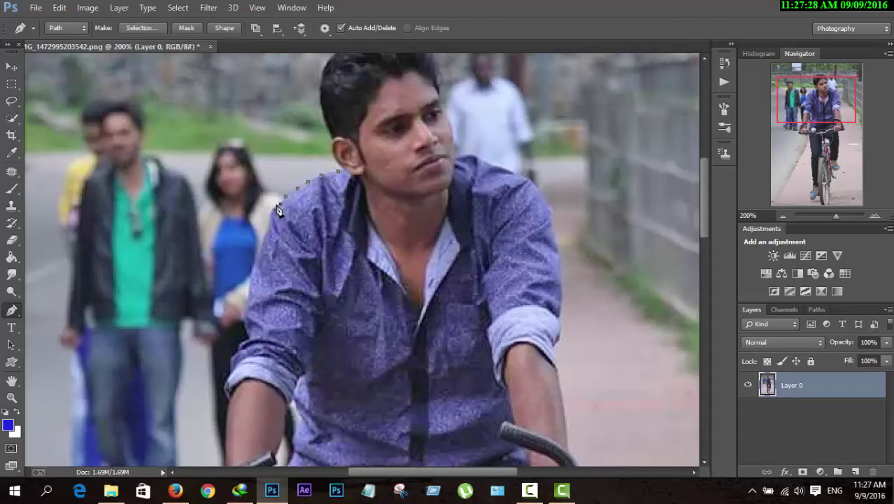
# Step: Add anchors down the left shoulder, upper arm and sleeve to the handlebar grip
pyautogui.scroll(-1, 278, 210)
pyautogui.scroll(-1, 260, 226)
pyautogui.click(253, 186)
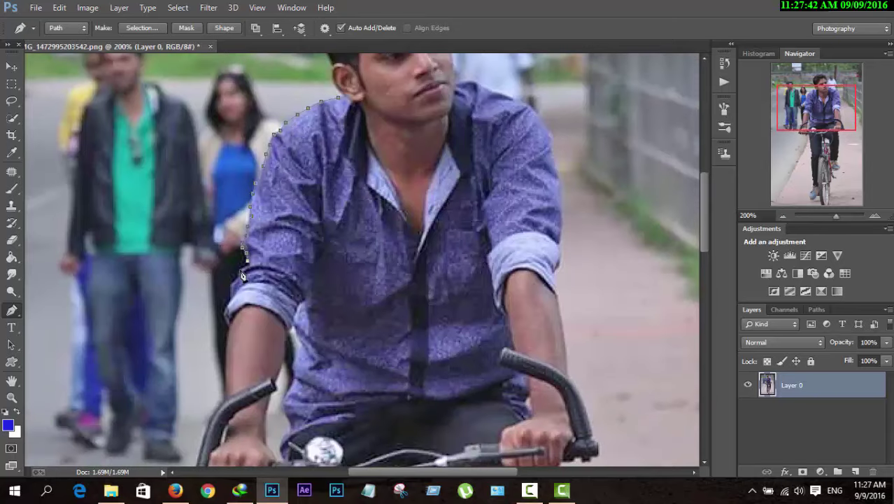
pyautogui.scroll(-2, 242, 274)
pyautogui.click(234, 218)
pyautogui.click(227, 254)
pyautogui.scroll(-2, 230, 205)
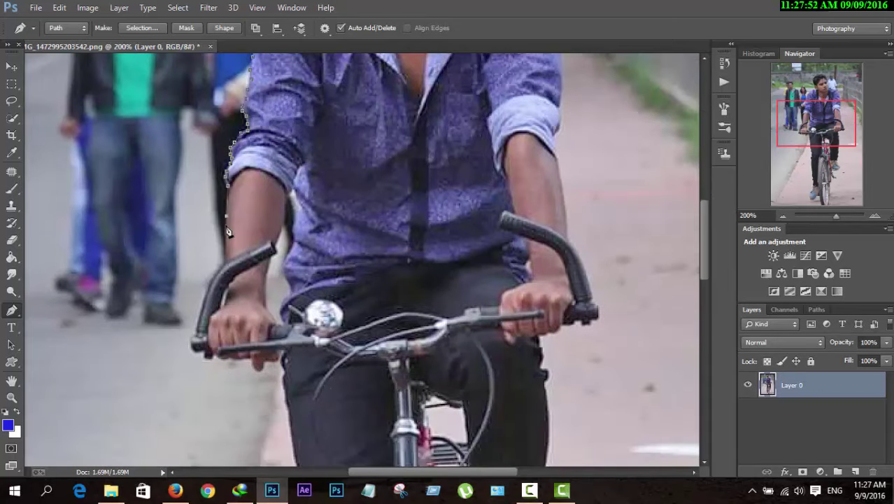
pyautogui.scroll(-2, 228, 233)
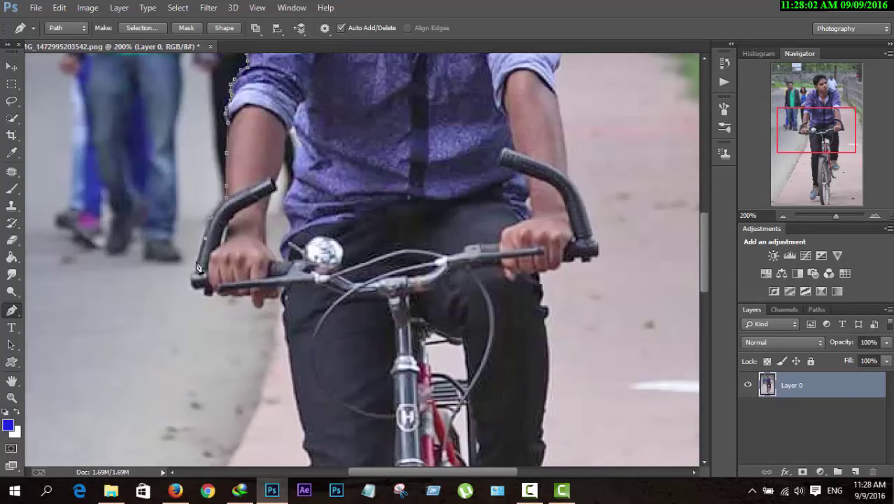
pyautogui.click(197, 275)
pyautogui.scroll(-2, 191, 216)
pyautogui.click(243, 236)
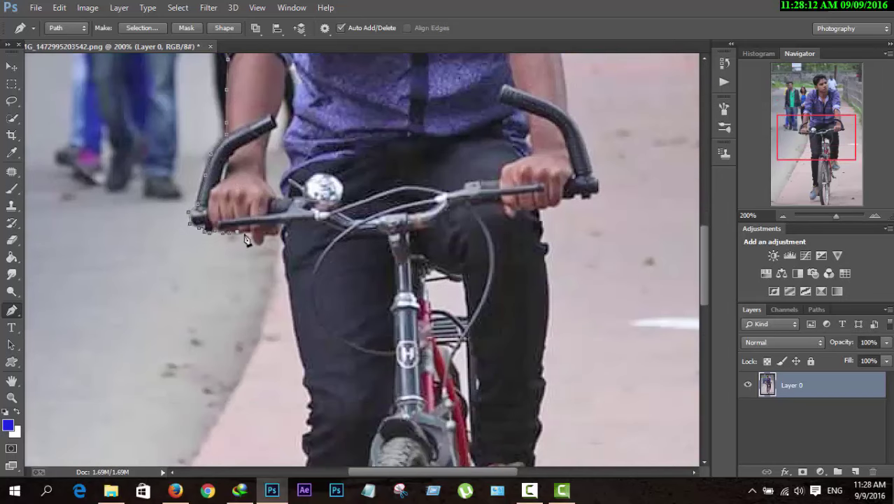
# Step: Continue the path with anchors down the left jeans edge
pyautogui.scroll(-2, 278, 240)
pyautogui.scroll(-2, 285, 214)
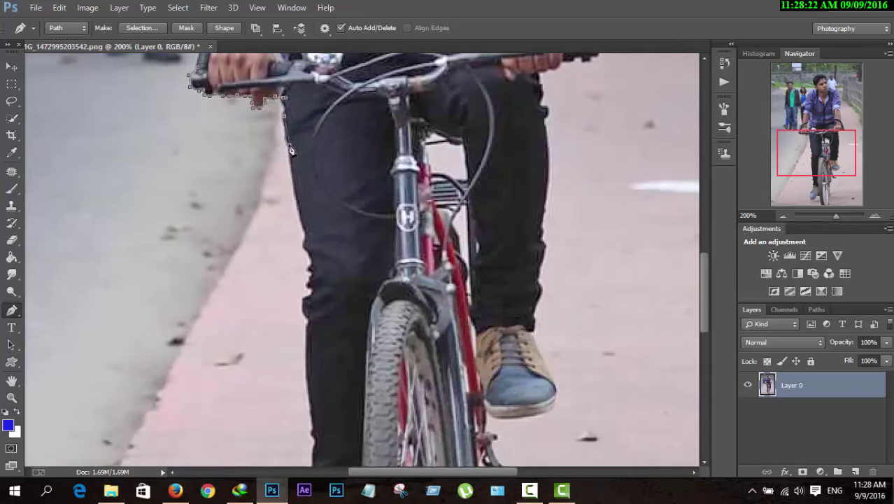
pyautogui.scroll(-2, 293, 189)
pyautogui.scroll(-2, 301, 163)
pyautogui.click(302, 117)
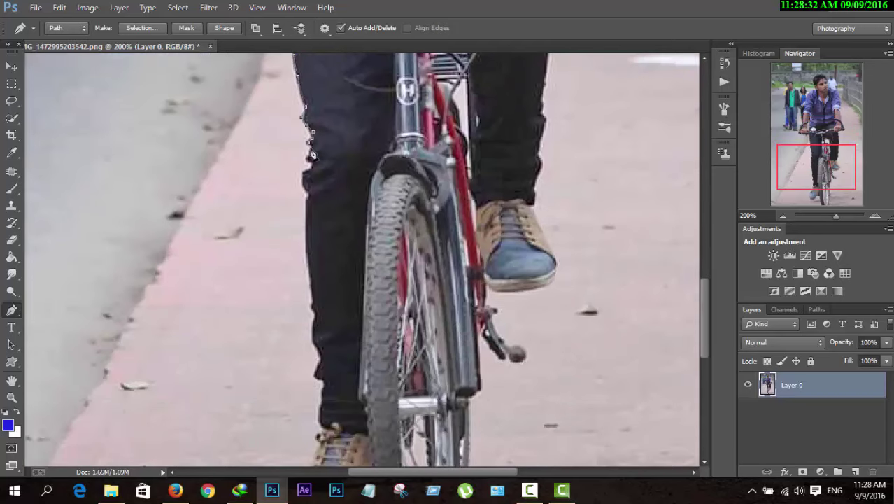
pyautogui.scroll(-2, 306, 176)
pyautogui.click(309, 168)
pyautogui.scroll(-2, 309, 168)
pyautogui.scroll(-2, 311, 164)
pyautogui.click(313, 104)
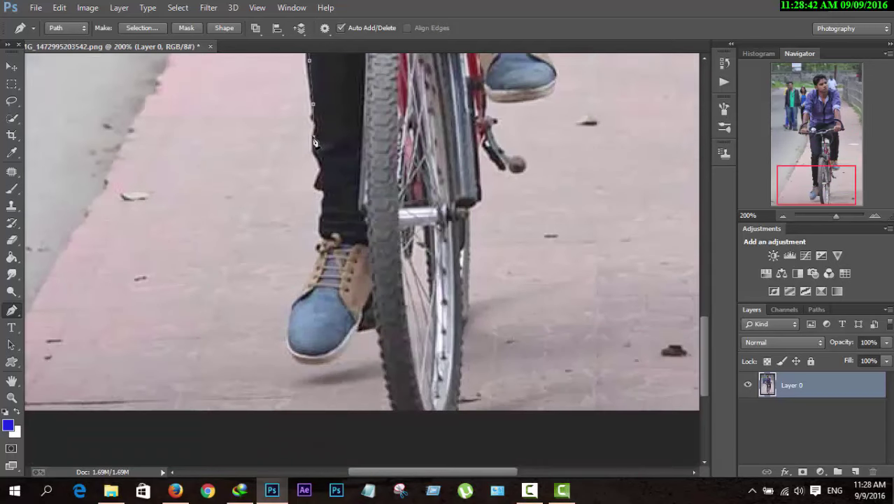
pyautogui.click(316, 155)
# Step: Trace the path down to the shoe and around its toe and back
pyautogui.click(315, 188)
pyautogui.click(323, 199)
pyautogui.click(322, 212)
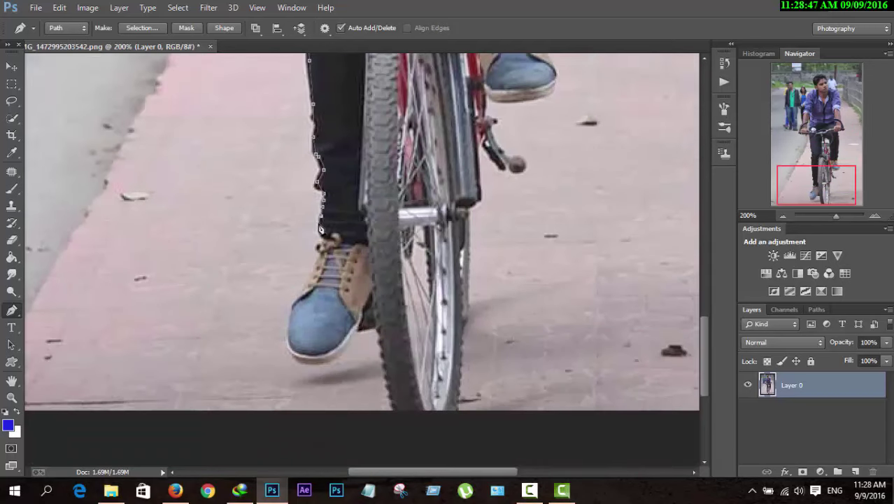
pyautogui.click(308, 286)
pyautogui.click(297, 294)
pyautogui.click(290, 306)
pyautogui.click(357, 344)
pyautogui.scroll(-3, 372, 333)
# Step: Run the path down the front wheel, along the image's bottom edge and up the fork
pyautogui.click(383, 228)
pyautogui.click(387, 243)
pyautogui.click(395, 275)
pyautogui.click(460, 274)
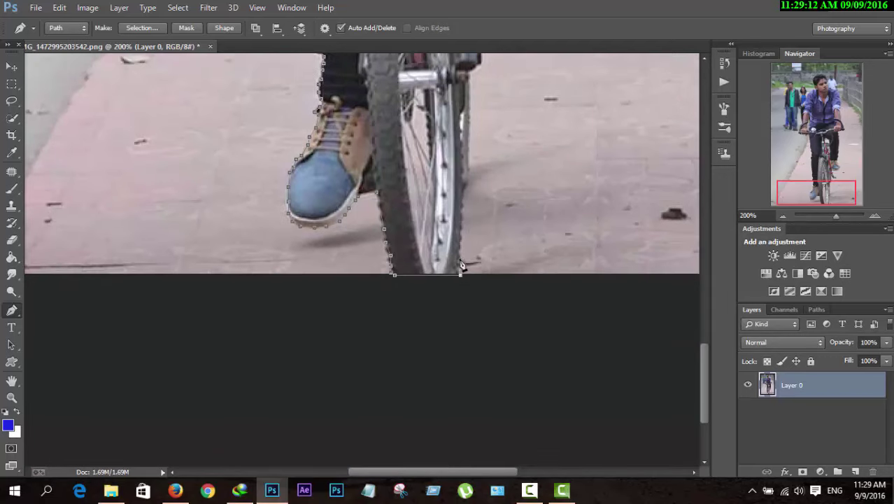
pyautogui.scroll(2, 470, 181)
pyautogui.scroll(1, 482, 175)
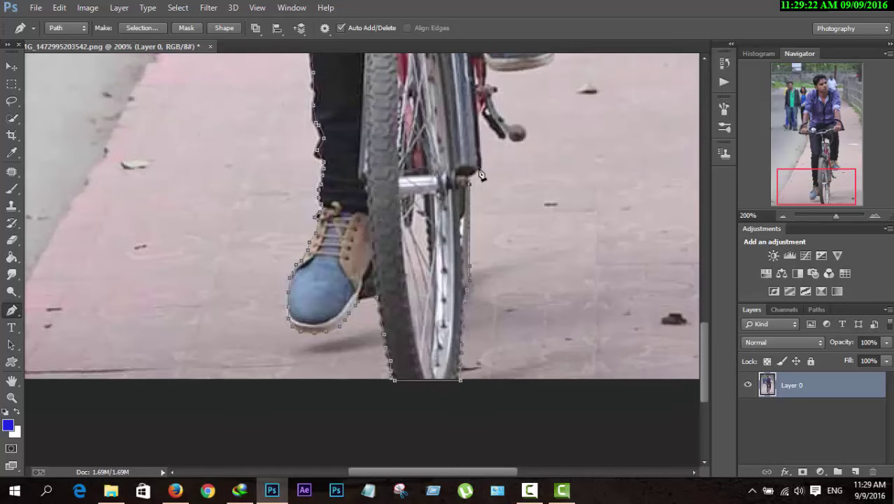
pyautogui.click(479, 112)
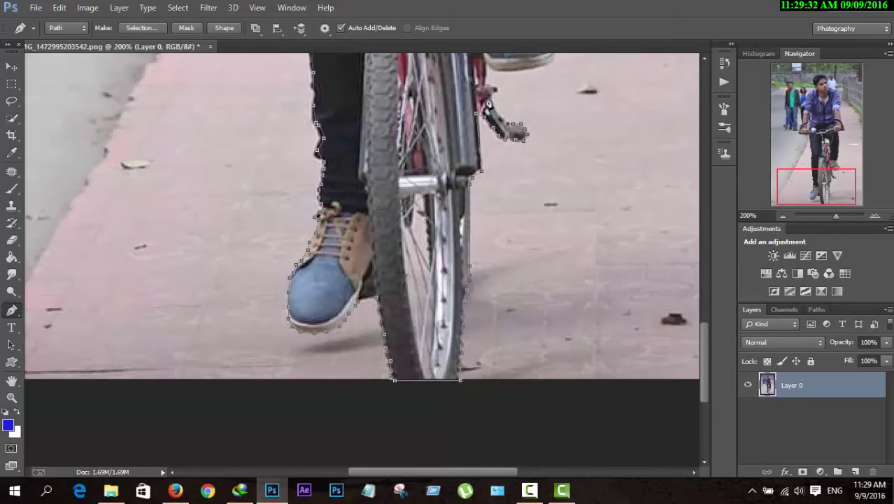
pyautogui.scroll(1, 488, 103)
pyautogui.scroll(3, 493, 175)
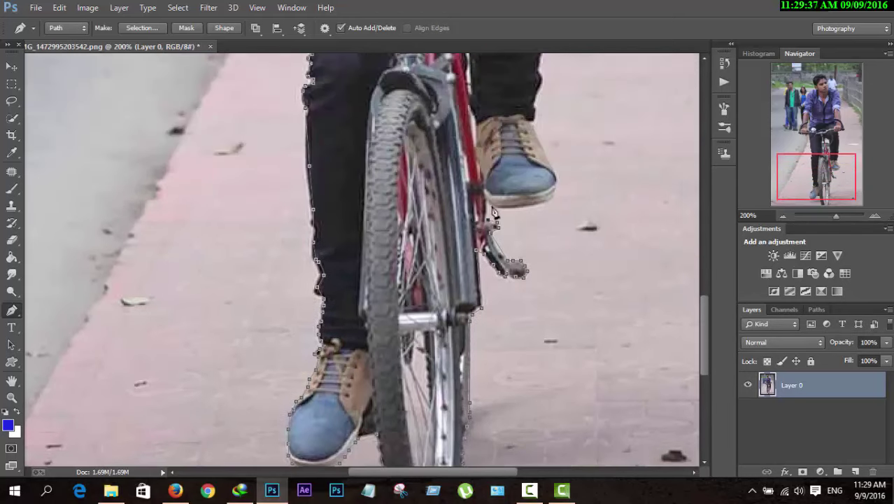
pyautogui.scroll(2, 563, 213)
# Step: Curve the path around the pedalling shoe's sole and up the right leg
pyautogui.moveTo(558, 232); pyautogui.dragTo(536, 180)
pyautogui.scroll(2, 536, 180)
pyautogui.click(543, 210)
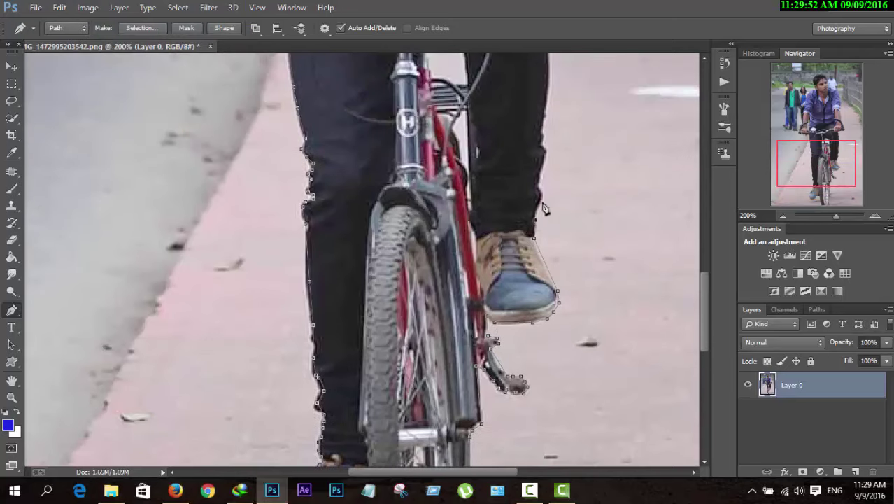
pyautogui.click(545, 168)
pyautogui.scroll(3, 546, 150)
pyautogui.click(550, 170)
pyautogui.scroll(2, 546, 192)
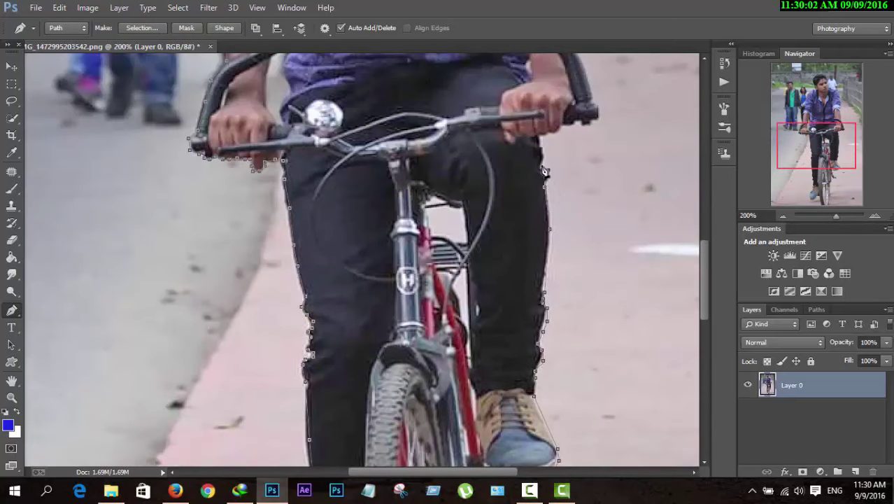
pyautogui.click(542, 144)
# Step: Trace around the right handlebar grip and up the right arm to the shoulder
pyautogui.click(578, 126)
pyautogui.scroll(2, 601, 110)
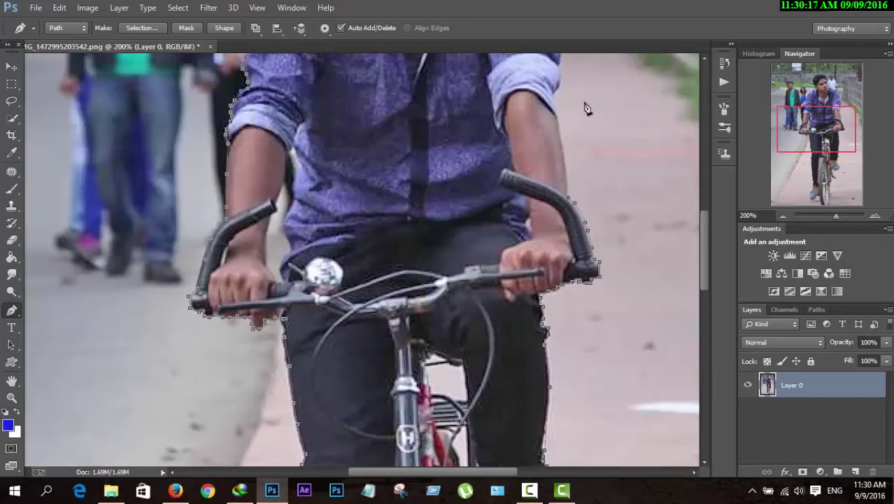
pyautogui.scroll(2, 585, 104)
pyautogui.click(564, 133)
pyautogui.scroll(3, 564, 140)
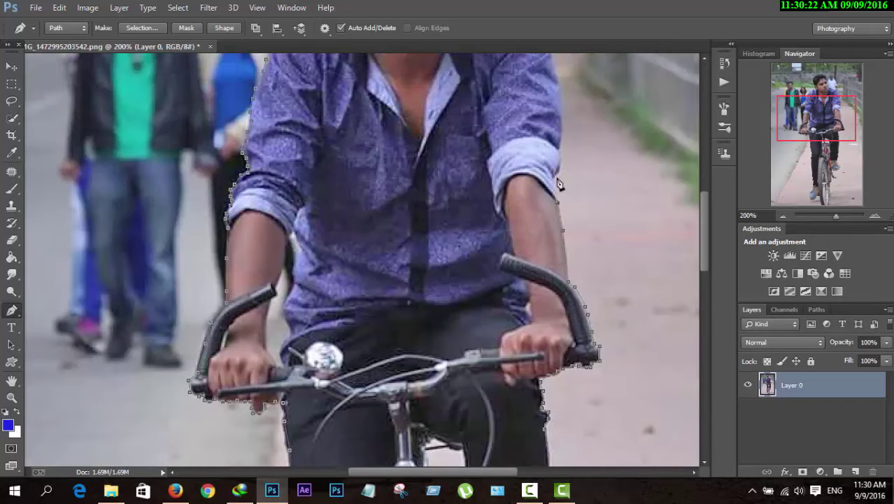
pyautogui.scroll(2, 565, 150)
pyautogui.click(560, 196)
pyautogui.scroll(1, 510, 127)
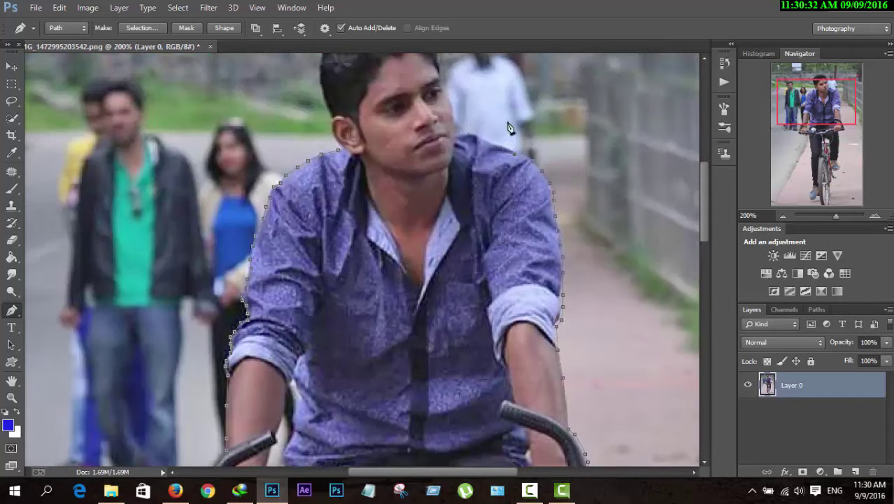
pyautogui.scroll(2, 456, 137)
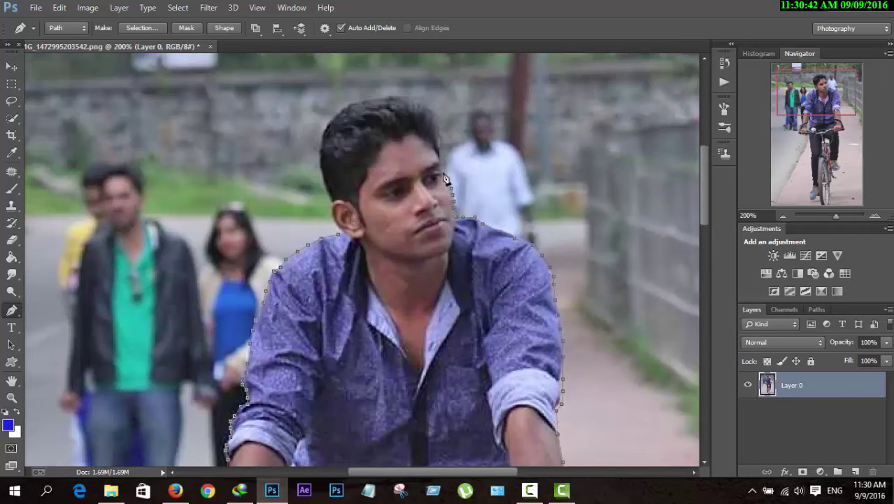
# Step: Close the path around the hair at the ear and make it a selection with 0 feather
pyautogui.click(326, 131)
pyautogui.click(322, 161)
pyautogui.click(332, 211)
pyautogui.rightClick(480, 157)
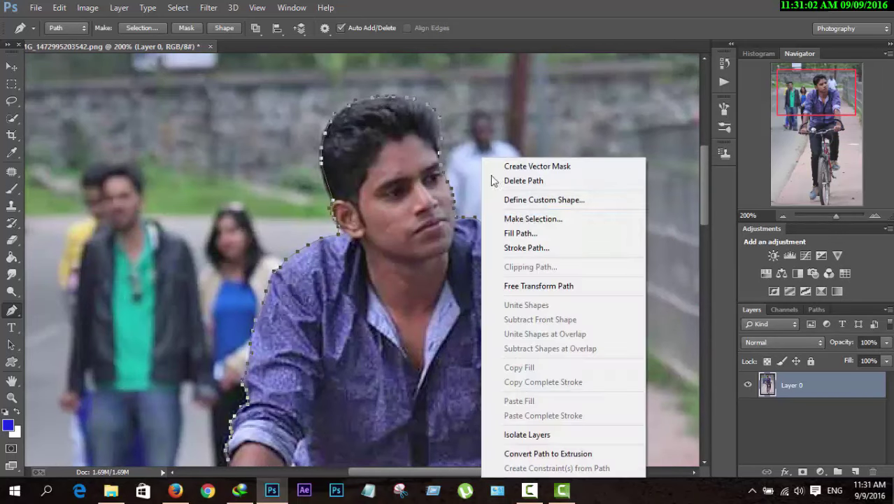
pyautogui.click(503, 217)
pyautogui.click(505, 129)
pyautogui.hotkey('ctrl', '-')
pyautogui.hotkey('ctrl', '-')
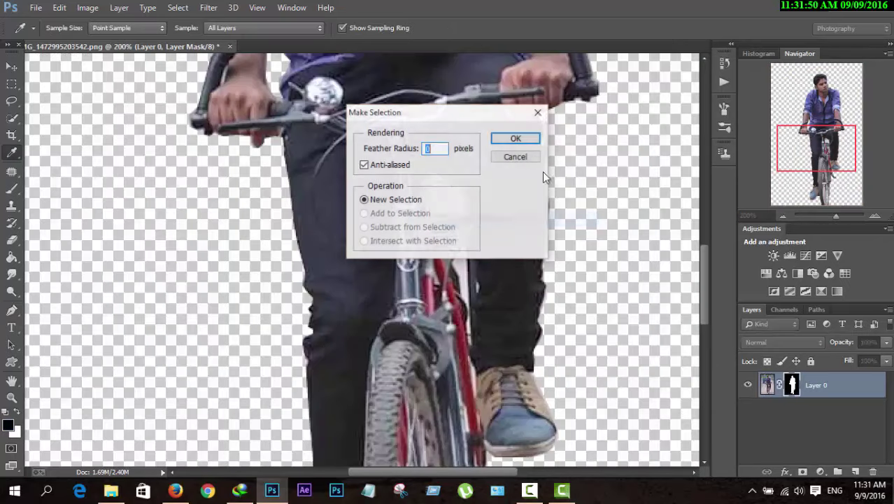
pyautogui.click(515, 139)
# Step: Fill the frame-gap selection with white on the cyclist's layer mask
pyautogui.click(12, 189)
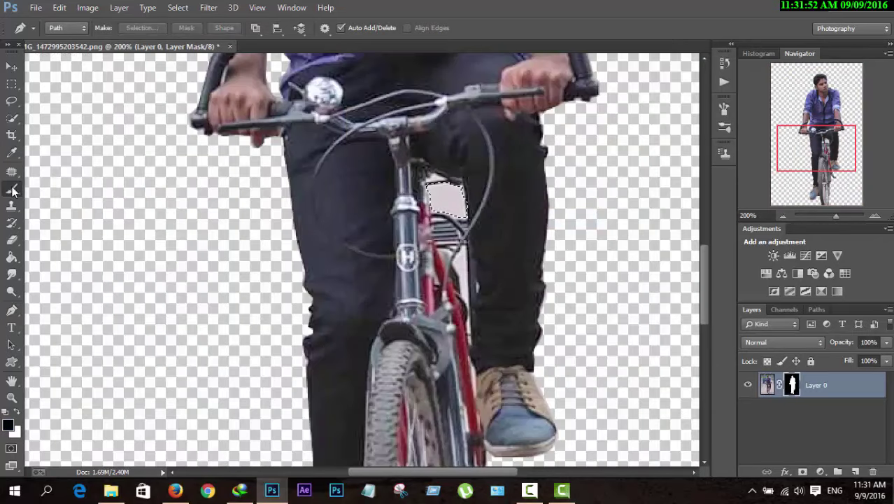
pyautogui.hotkey('ctrl', 'BackSpace')
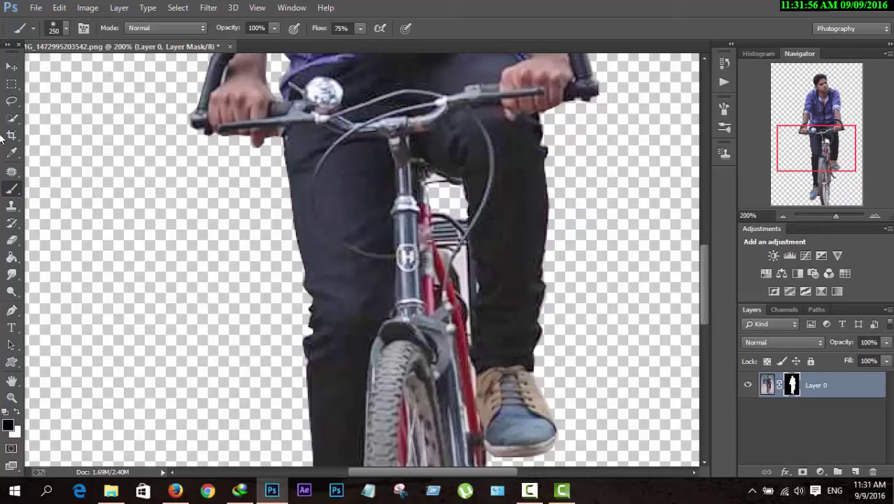
pyautogui.click(12, 312)
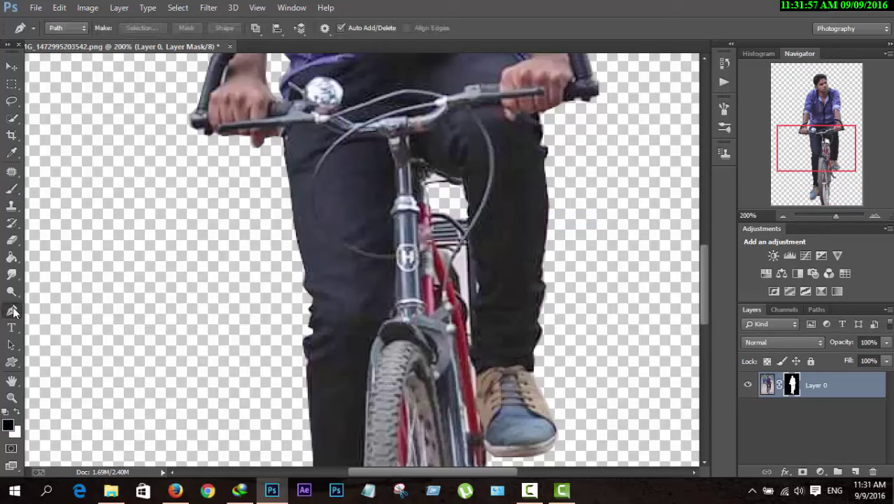
# Step: Trace a Pen path beside the bike frame and make it a selection with zero feather
pyautogui.click(456, 260)
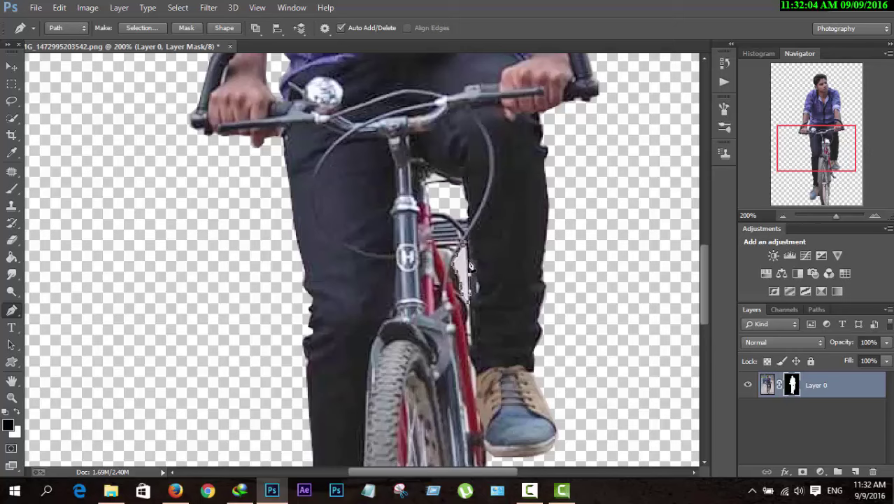
pyautogui.rightClick(465, 264)
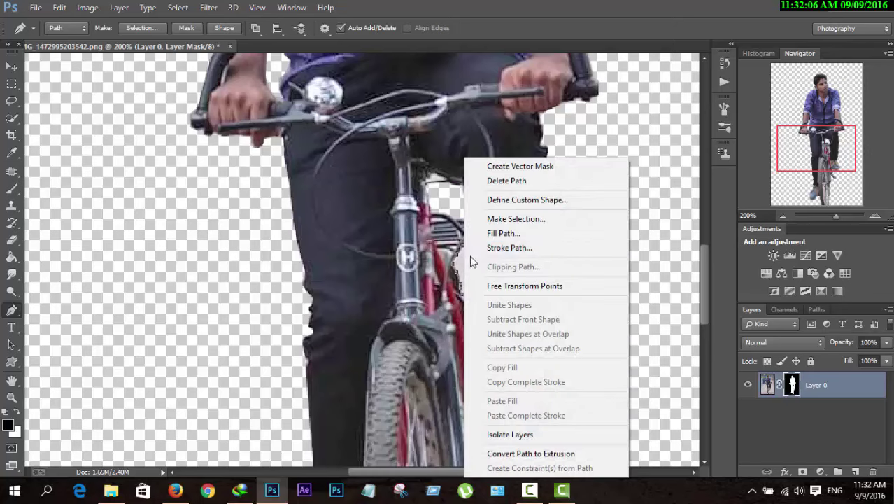
pyautogui.click(468, 218)
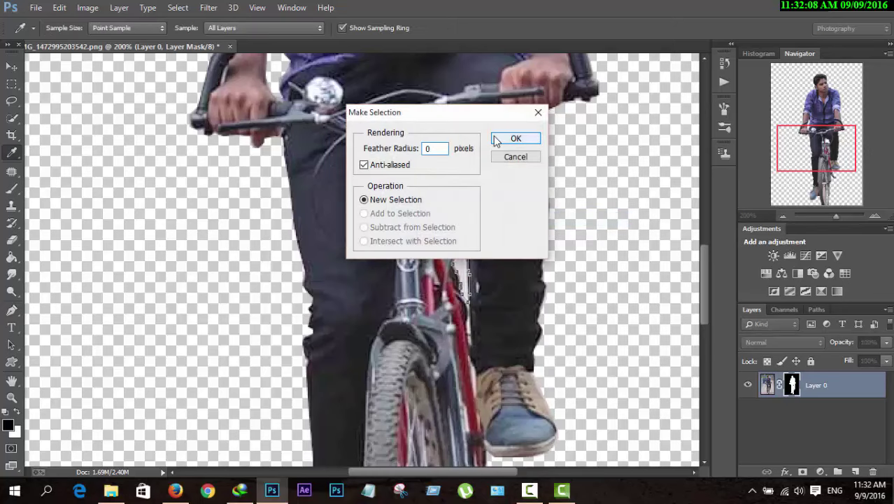
pyautogui.press('Return')
# Step: Paint the mask with the Brush and zoom out to view the whole cyclist
pyautogui.press('b')
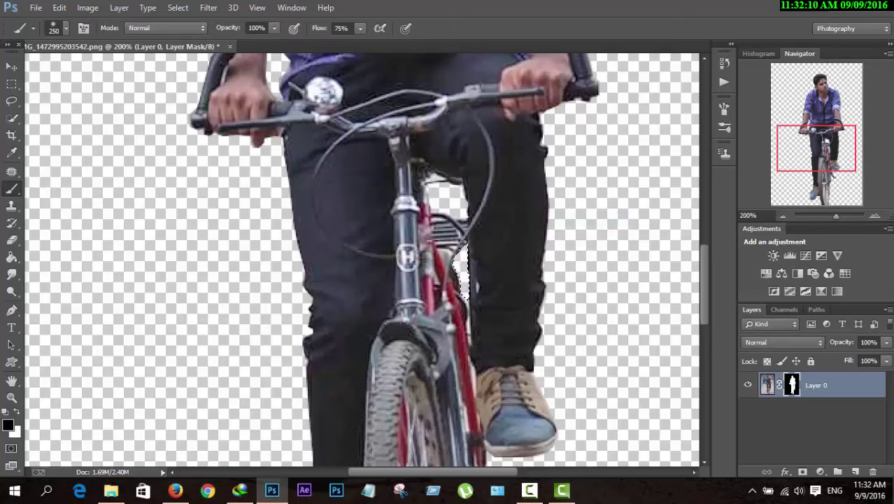
pyautogui.hotkey('ctrl', '-')
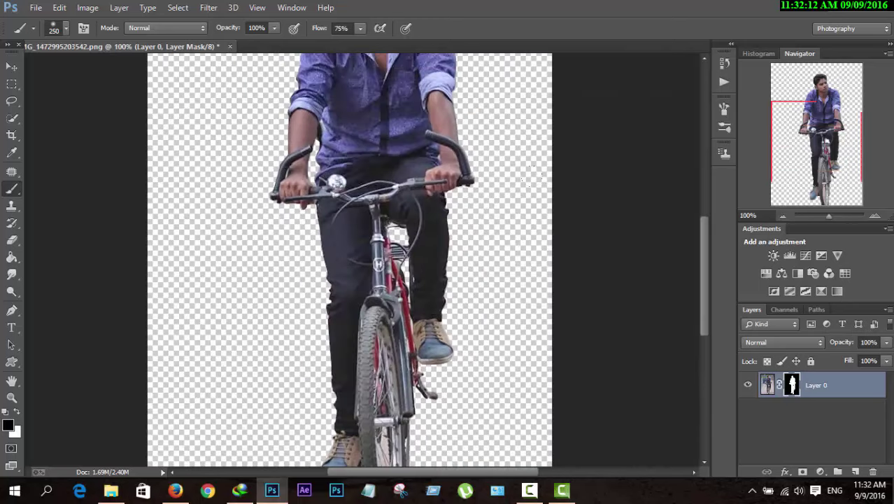
pyautogui.hotkey('ctrl', '-')
pyautogui.hotkey('ctrl', '-')
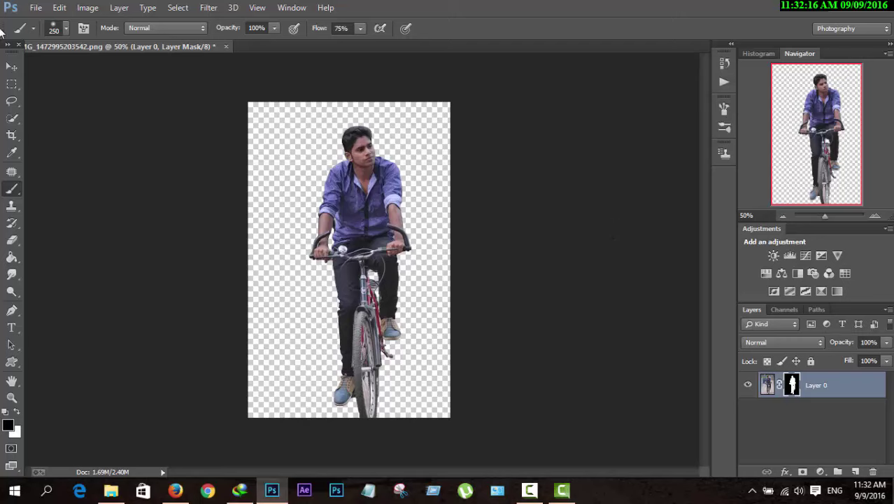
# Step: Open the premam poster from STOCK (E:) > TUTORIAL
pyautogui.click(35, 9)
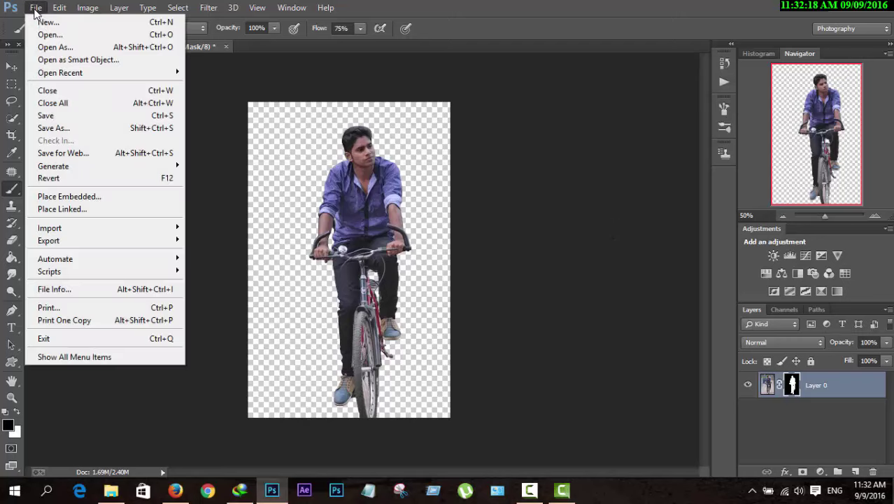
pyautogui.click(47, 34)
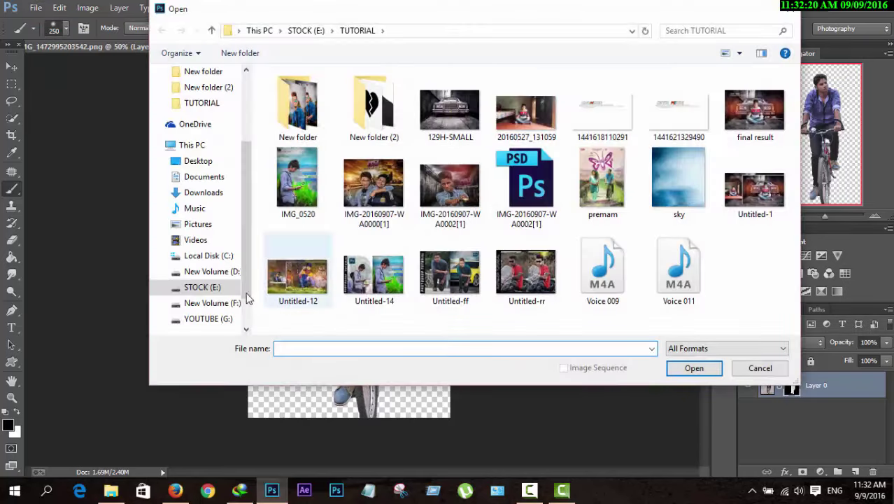
pyautogui.click(228, 288)
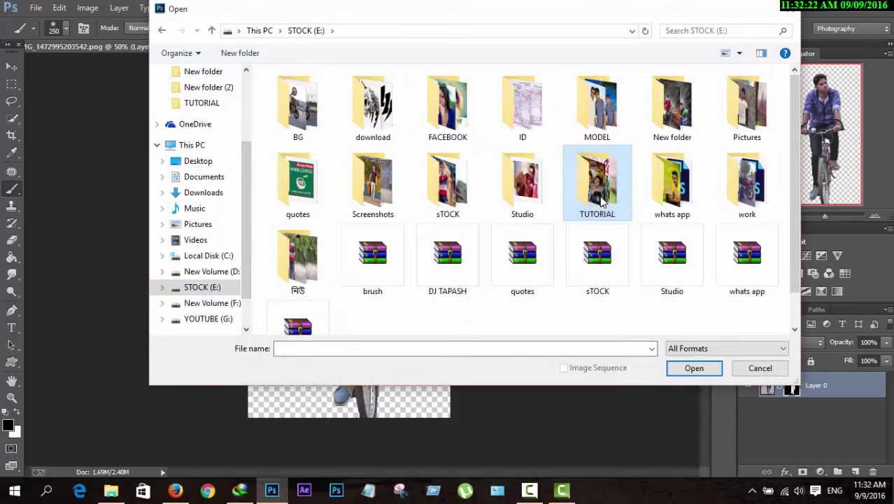
pyautogui.doubleClick(622, 206)
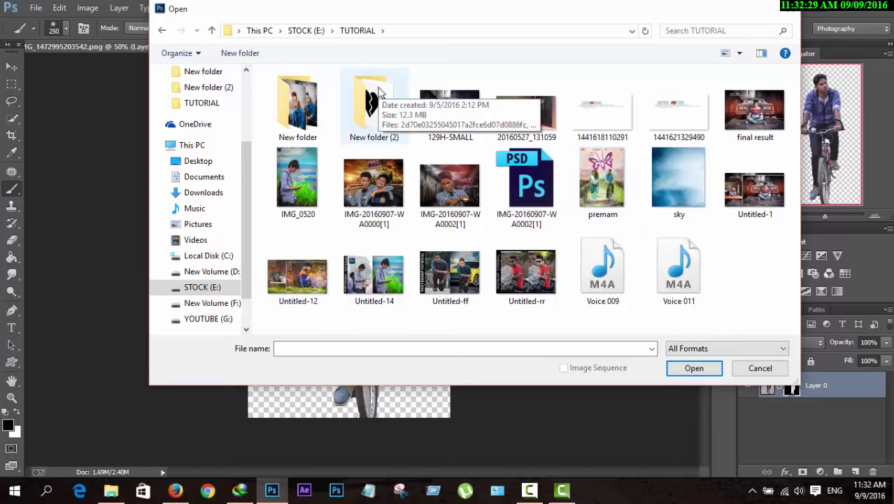
pyautogui.click(587, 170)
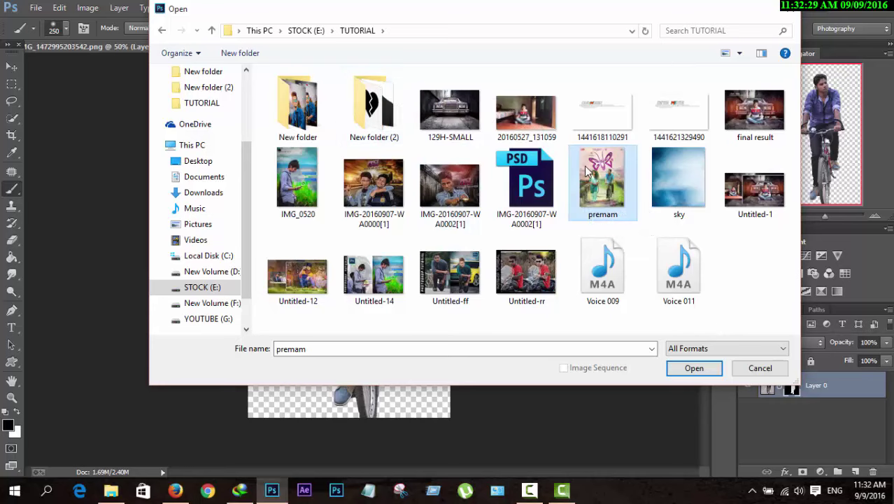
pyautogui.click(693, 367)
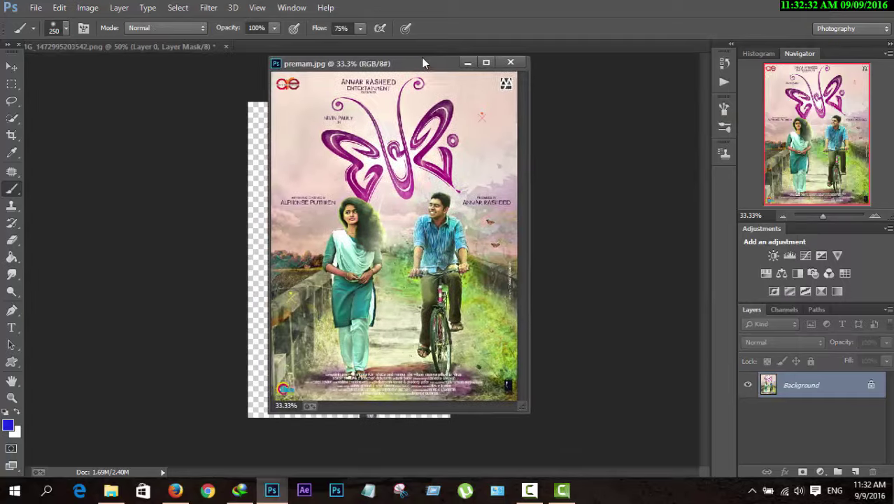
# Step: Dock the poster as a tab, unlock its Background into Layer 0, and zoom to 100%
pyautogui.moveTo(157, 65); pyautogui.dragTo(421, 47)
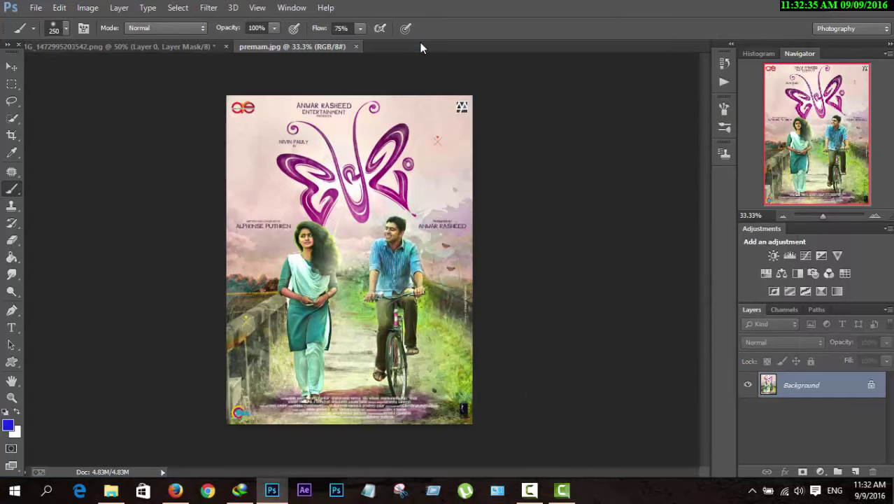
pyautogui.click(872, 386)
pyautogui.hotkey('ctrl', '+')
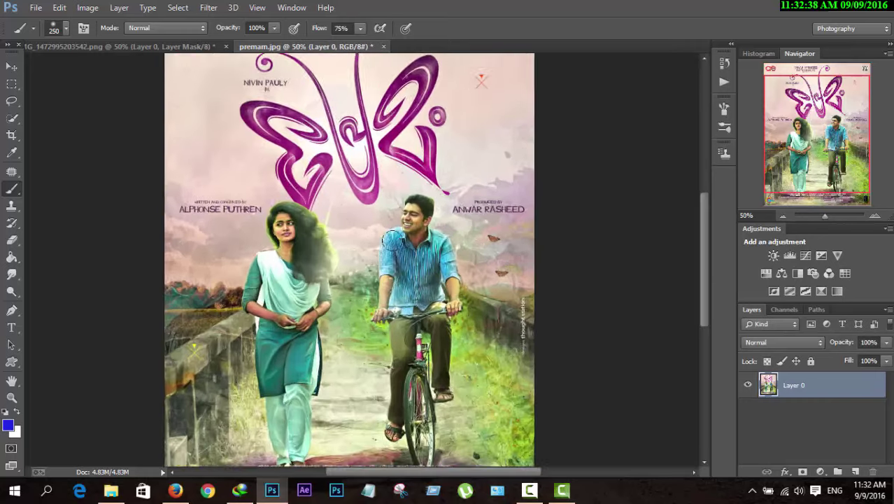
pyautogui.hotkey('ctrl', '+')
pyautogui.hotkey('ctrl', '+')
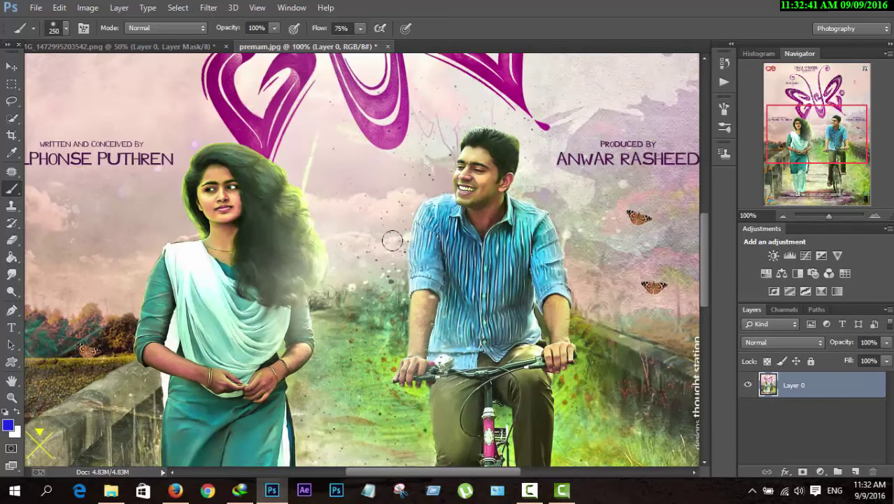
# Step: Quick-select the man's hair, face, shirt, neck and right sleeve
pyautogui.click(11, 118)
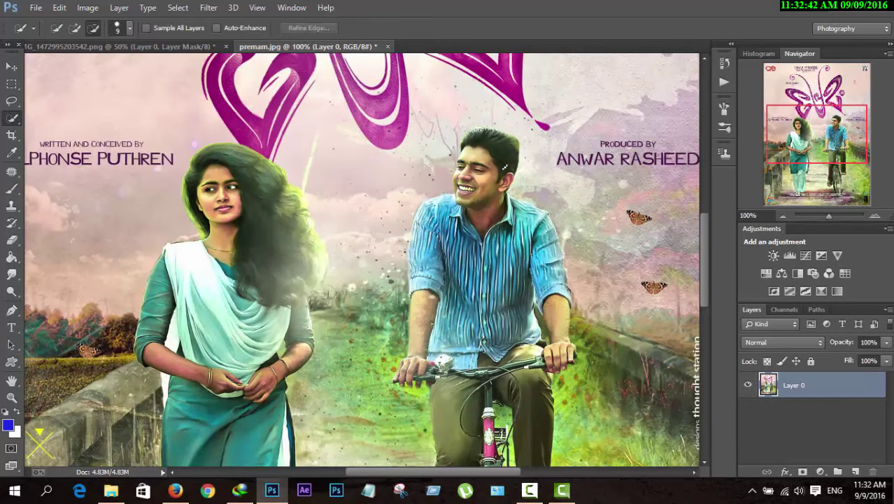
pyautogui.moveTo(479, 135)
pyautogui.mouseDown()
pyautogui.moveTo(511, 143)
pyautogui.moveTo(476, 194)
pyautogui.mouseUp()
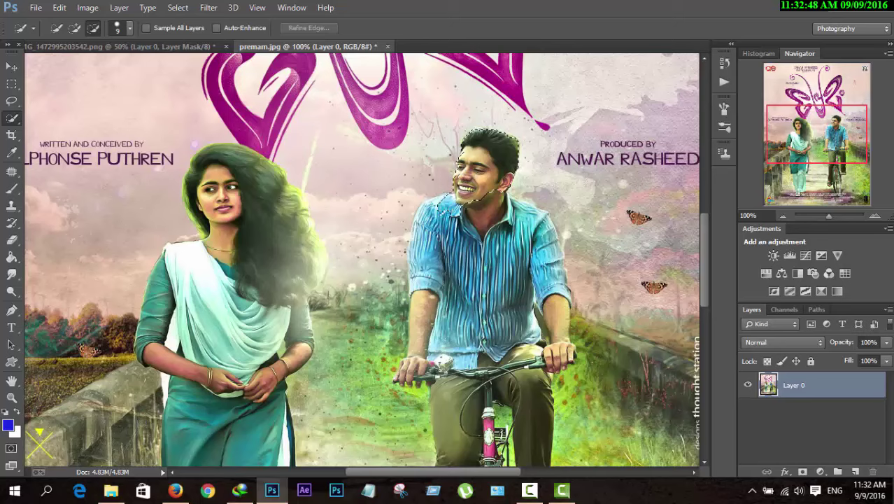
pyautogui.moveTo(427, 210); pyautogui.dragTo(424, 250)
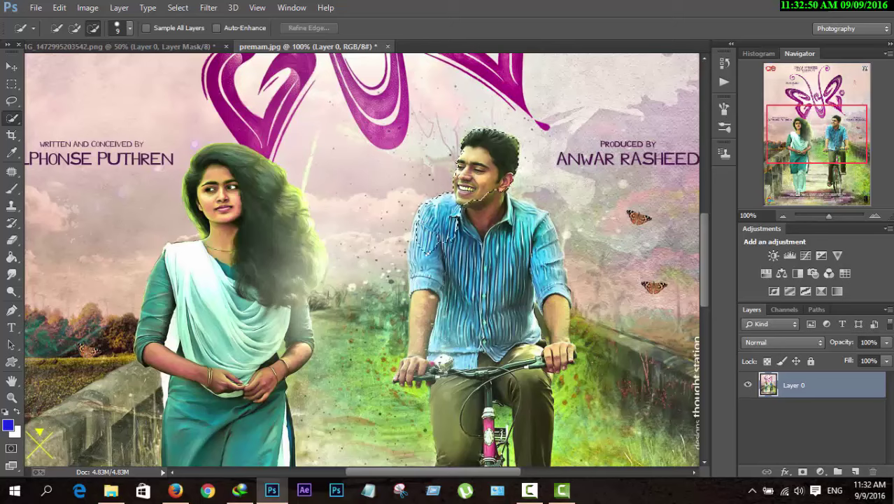
pyautogui.moveTo(490, 202); pyautogui.dragTo(518, 238)
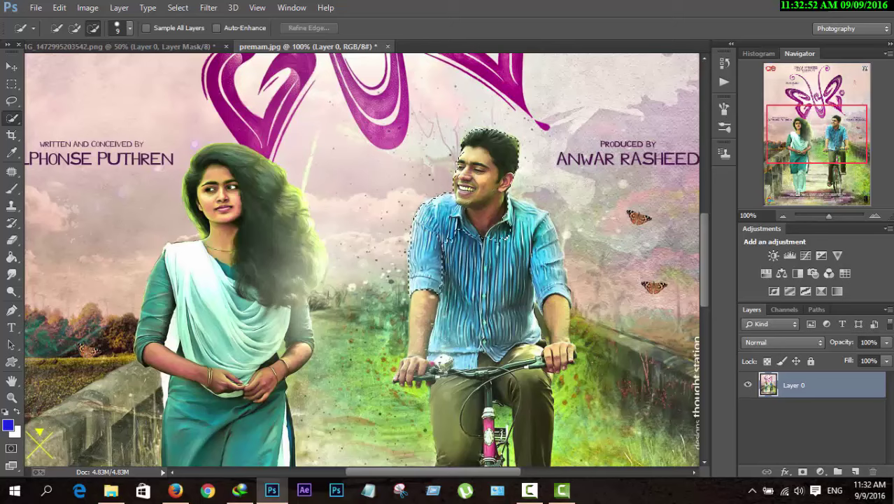
pyautogui.moveTo(512, 204); pyautogui.dragTo(524, 197)
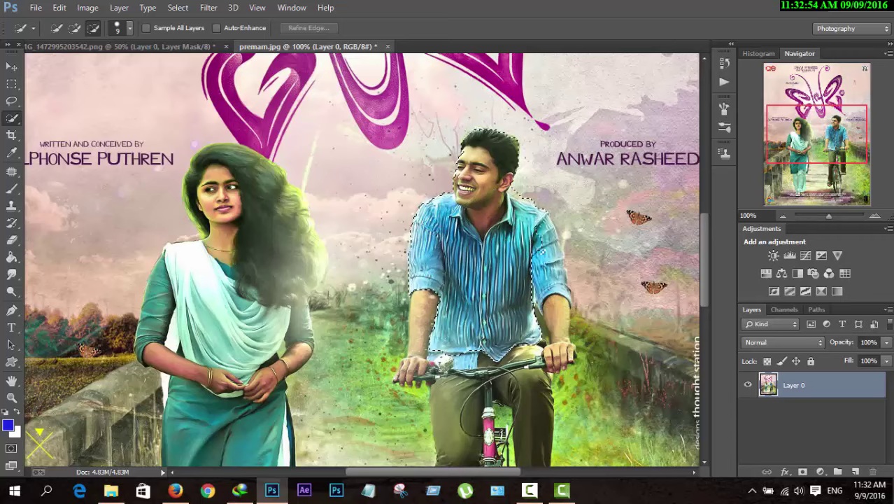
pyautogui.moveTo(537, 255); pyautogui.dragTo(546, 217)
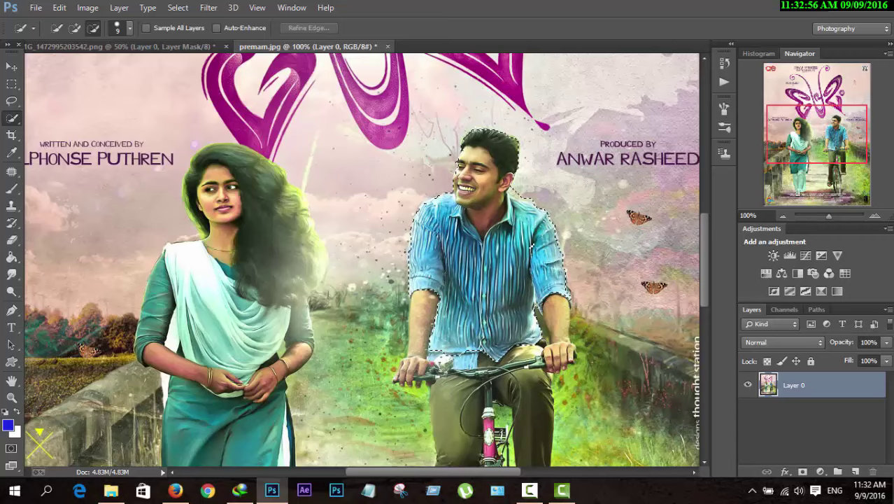
pyautogui.scroll(-3, 423, 319)
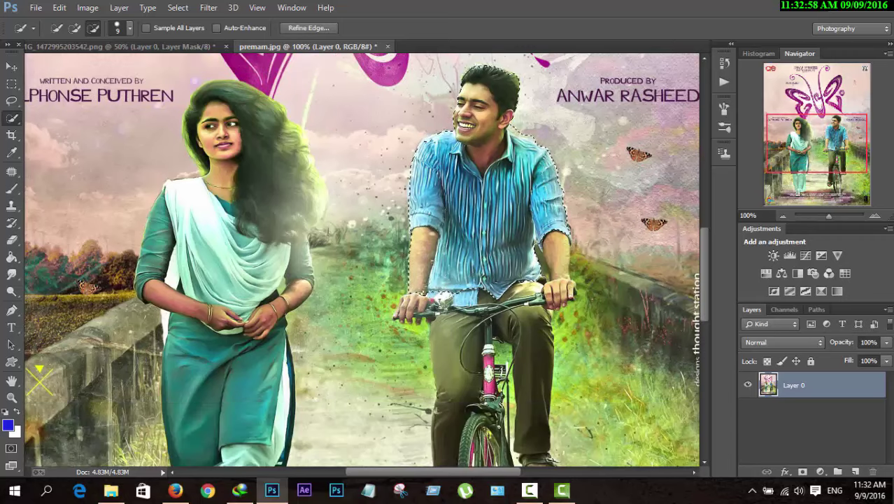
# Step: In add-to-selection mode, extend the selection to his right hand and down the trousers
pyautogui.click(74, 28)
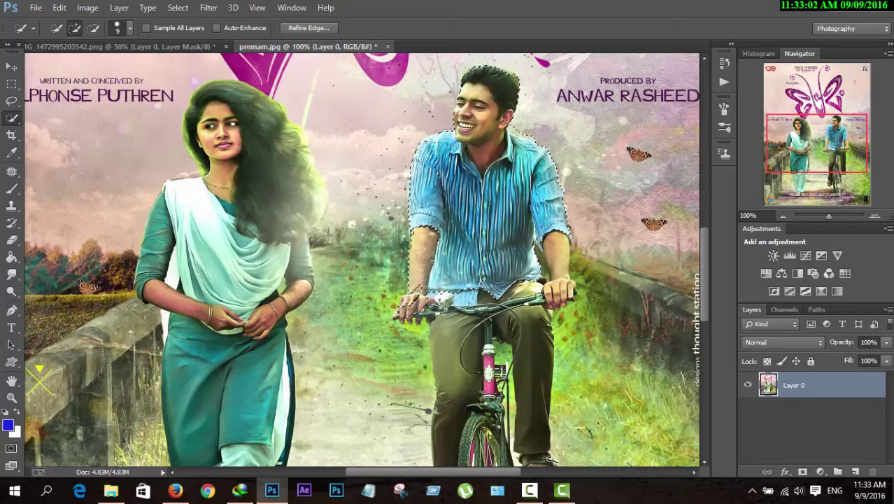
pyautogui.moveTo(448, 298); pyautogui.dragTo(552, 157)
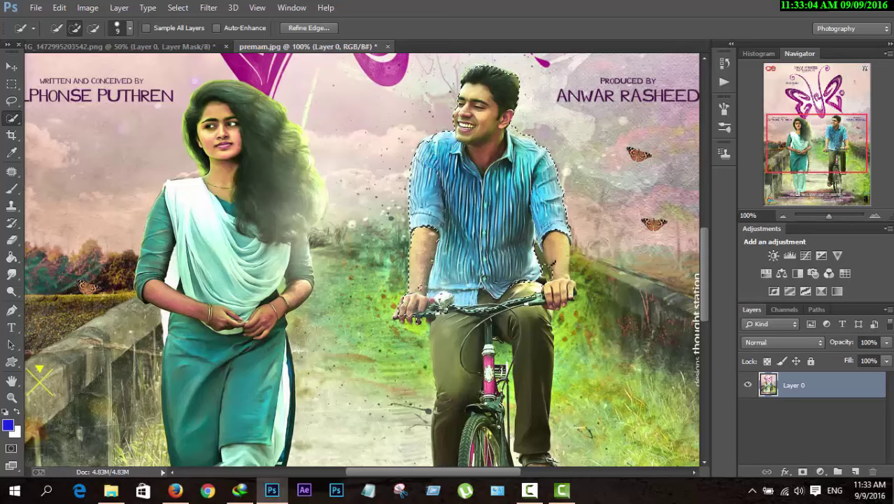
pyautogui.moveTo(527, 306); pyautogui.dragTo(450, 287)
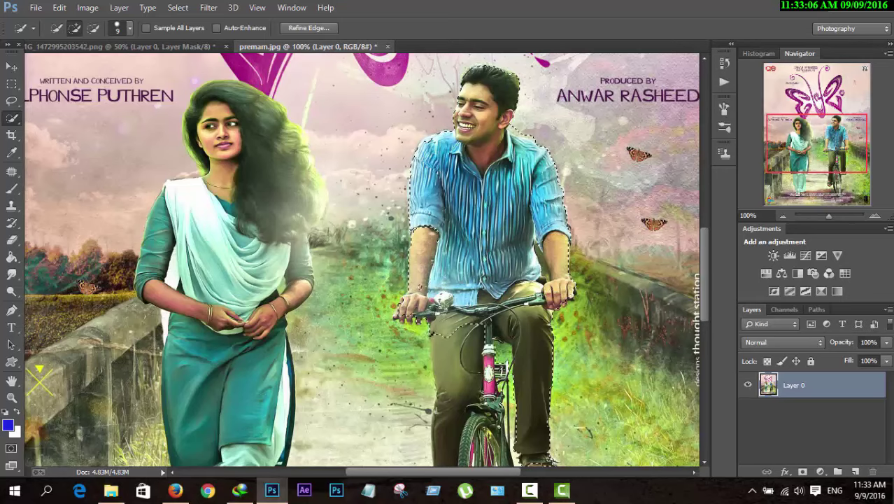
pyautogui.scroll(-3, 450, 287)
pyautogui.scroll(-3, 450, 287)
pyautogui.moveTo(452, 200); pyautogui.dragTo(454, 322)
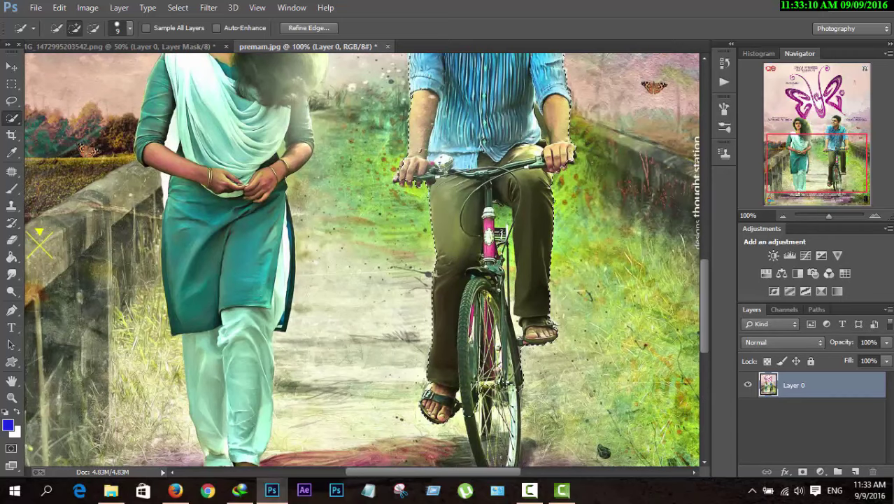
pyautogui.scroll(-3, 498, 335)
# Step: Extend the selection around the front wheel near the credits, then open the Select menu
pyautogui.moveTo(497, 322); pyautogui.dragTo(517, 387)
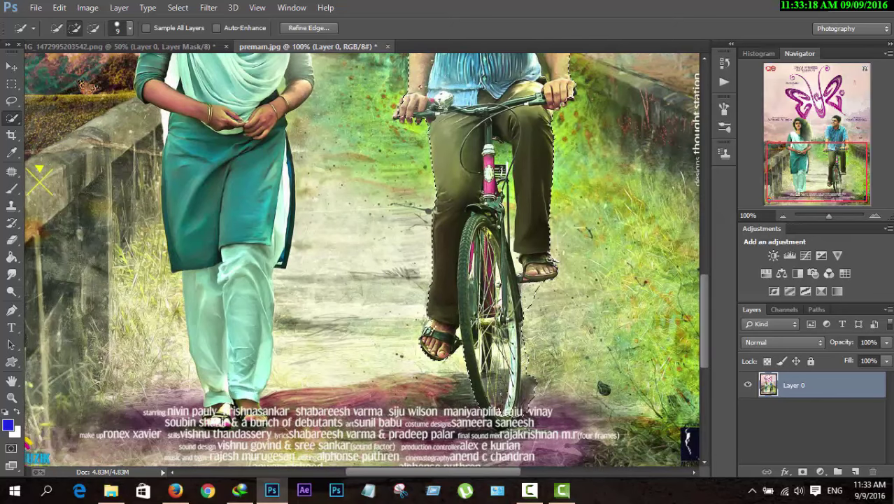
pyautogui.scroll(3, 362, 259)
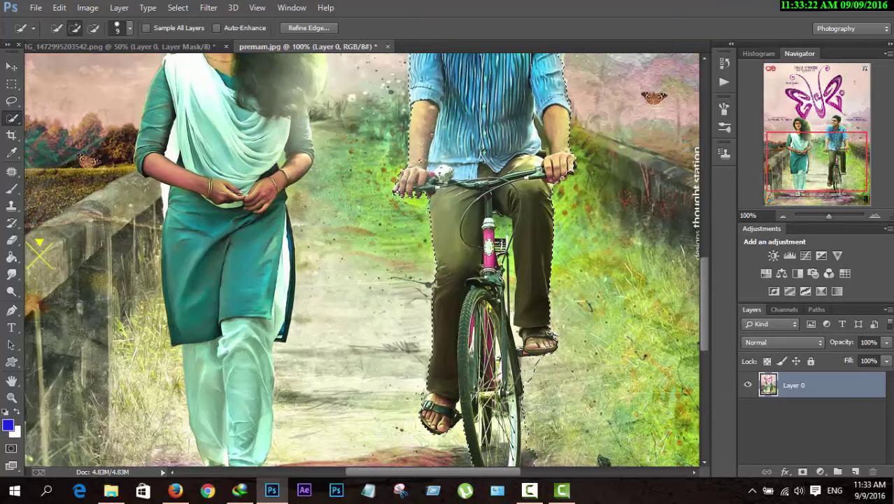
pyautogui.scroll(2, 362, 259)
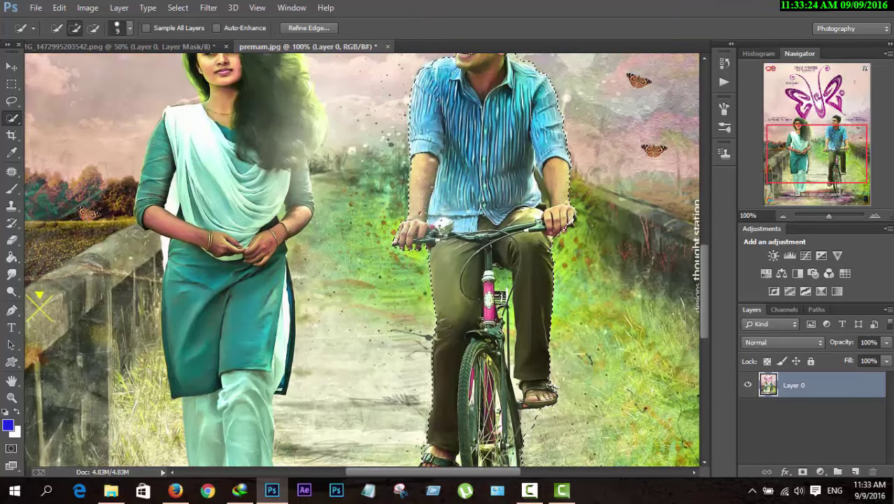
pyautogui.scroll(3, 362, 259)
pyautogui.scroll(1, 362, 259)
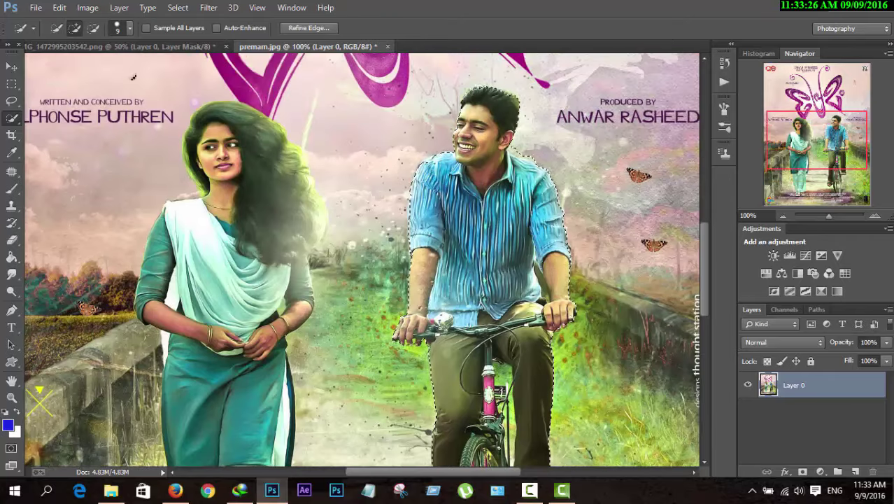
pyautogui.click(178, 8)
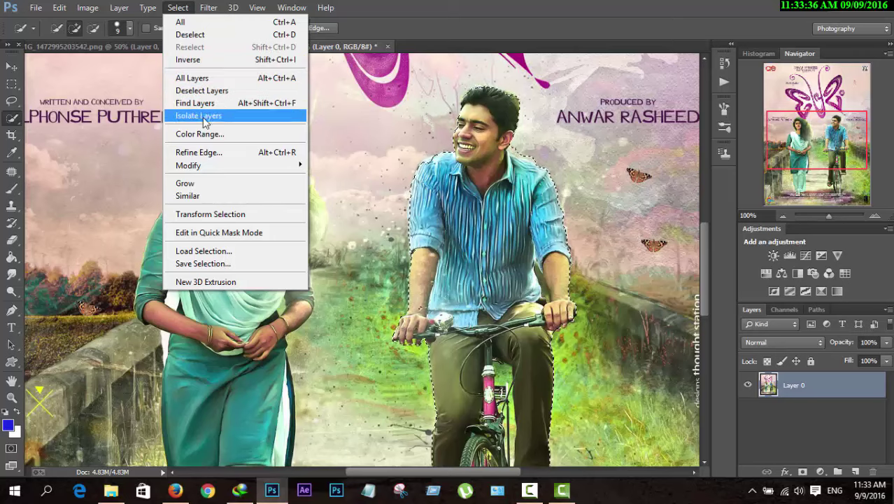
pyautogui.moveTo(210, 166)
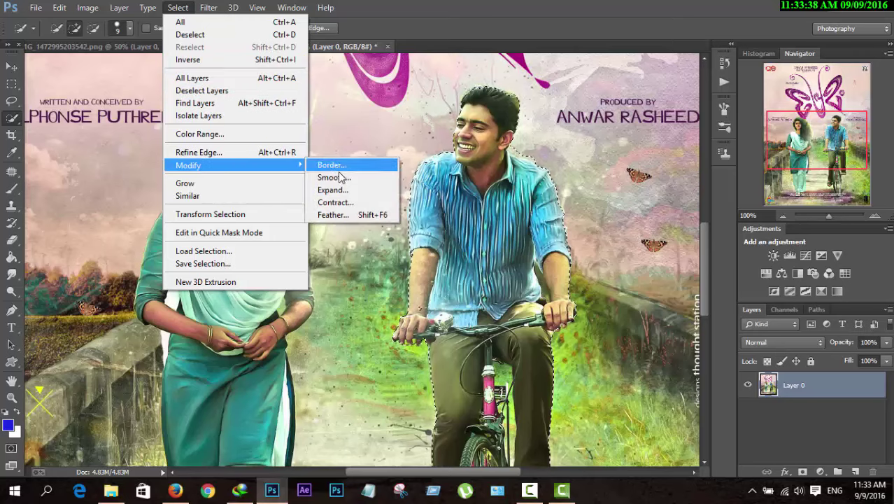
# Step: Expand the selection by 2 px and Content-Aware fill it to erase the man
pyautogui.click(340, 189)
pyautogui.write('2')
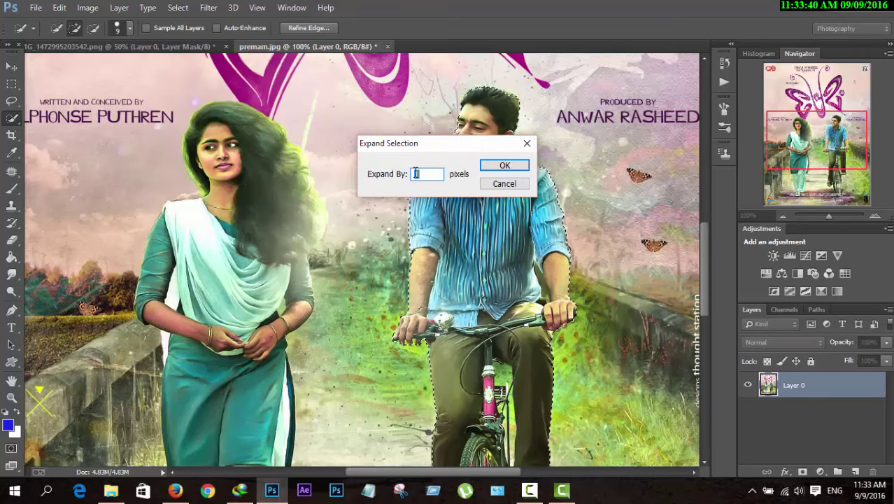
pyautogui.click(497, 165)
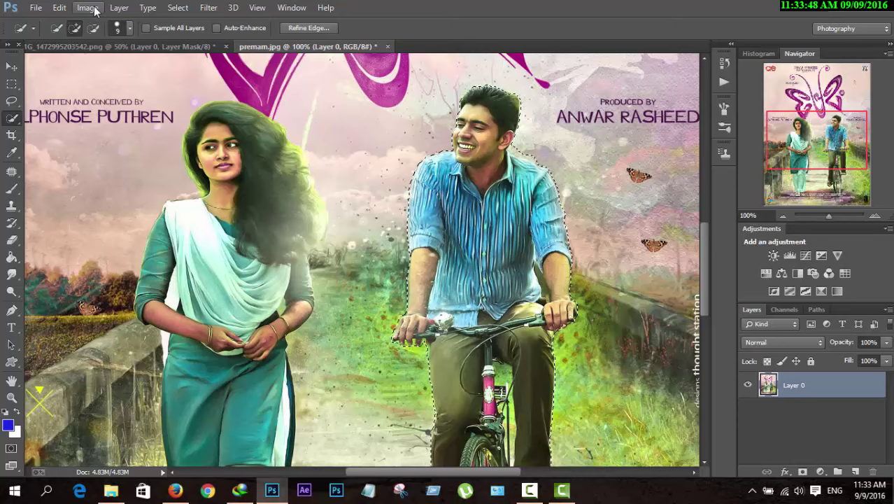
pyautogui.click(60, 7)
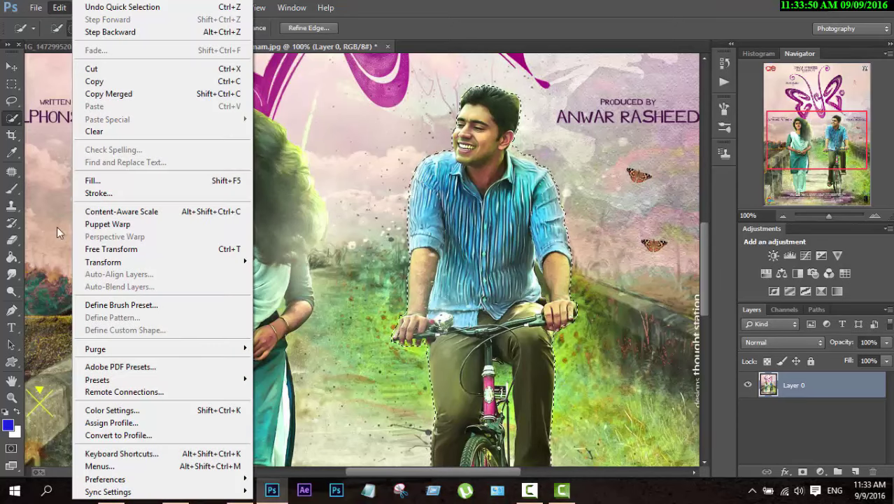
pyautogui.click(101, 181)
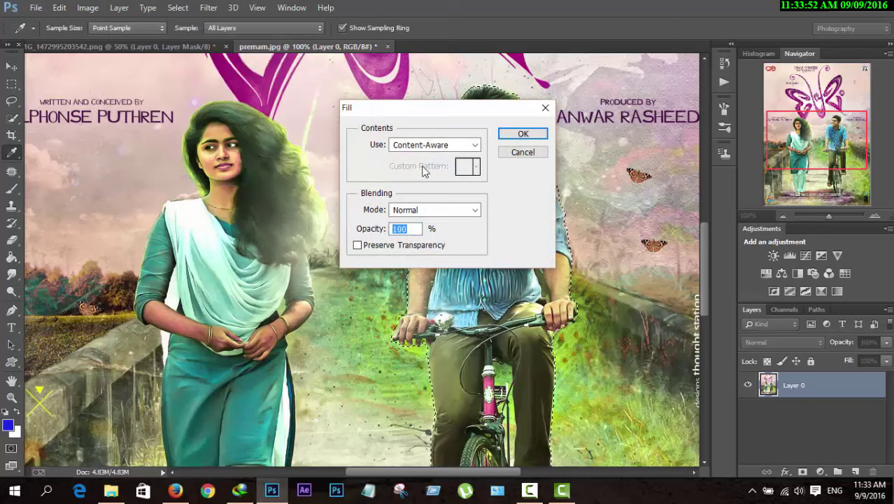
pyautogui.click(455, 145)
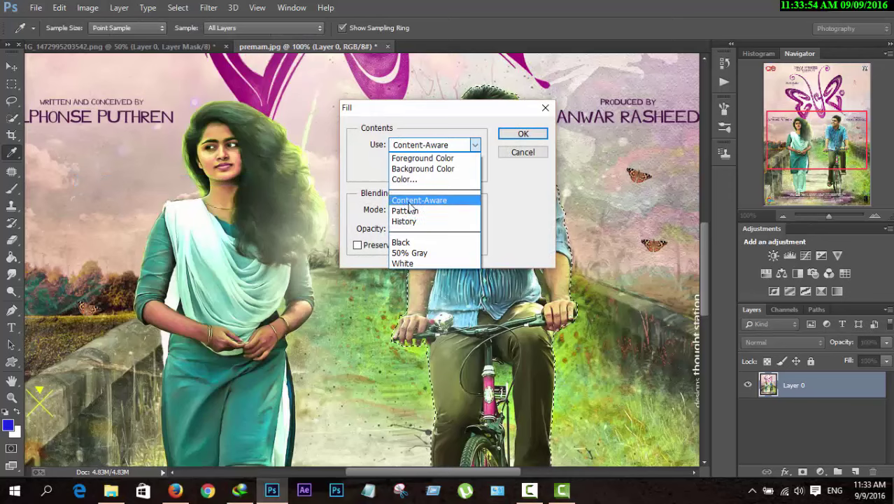
pyautogui.click(409, 202)
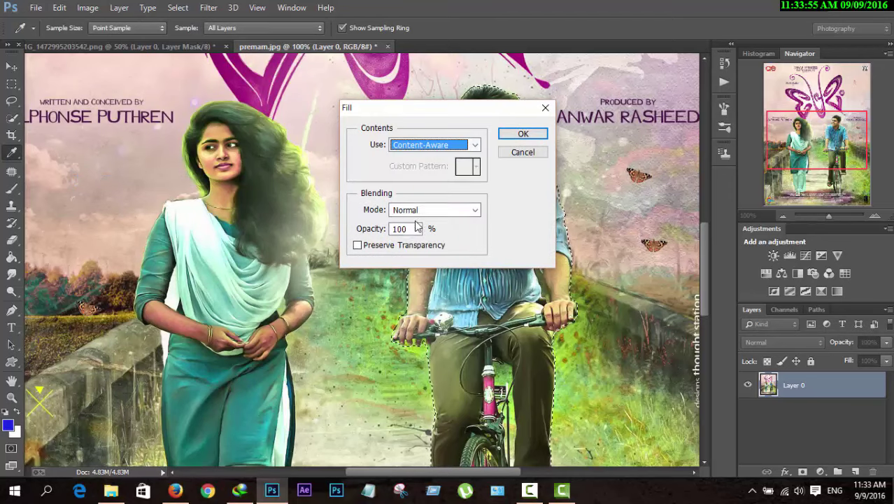
pyautogui.click(508, 138)
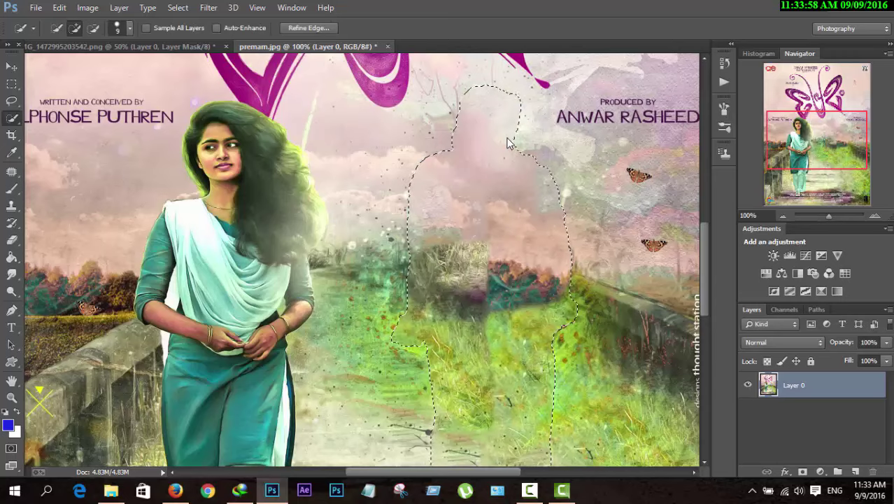
pyautogui.hotkey('ctrl', '-')
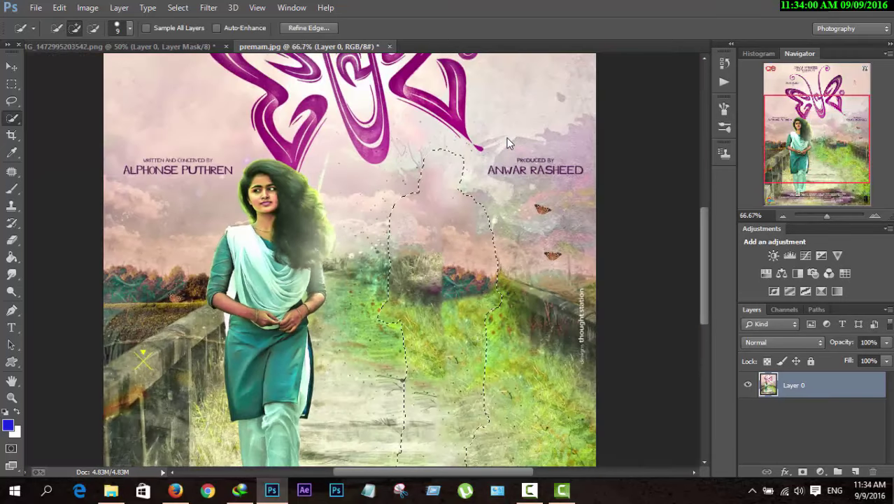
pyautogui.hotkey('ctrl', '-')
# Step: Run a second Content-Aware fill, deselect, and zoom out to the whole poster
pyautogui.click(60, 8)
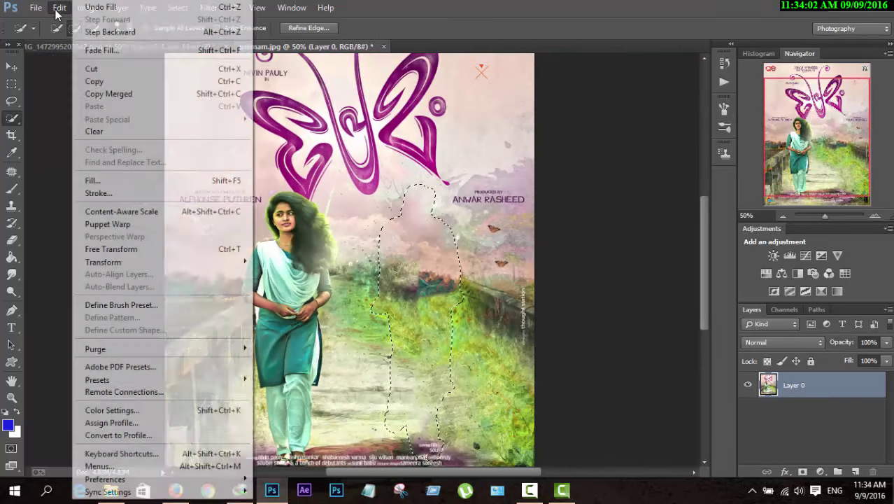
pyautogui.click(91, 178)
pyautogui.click(521, 134)
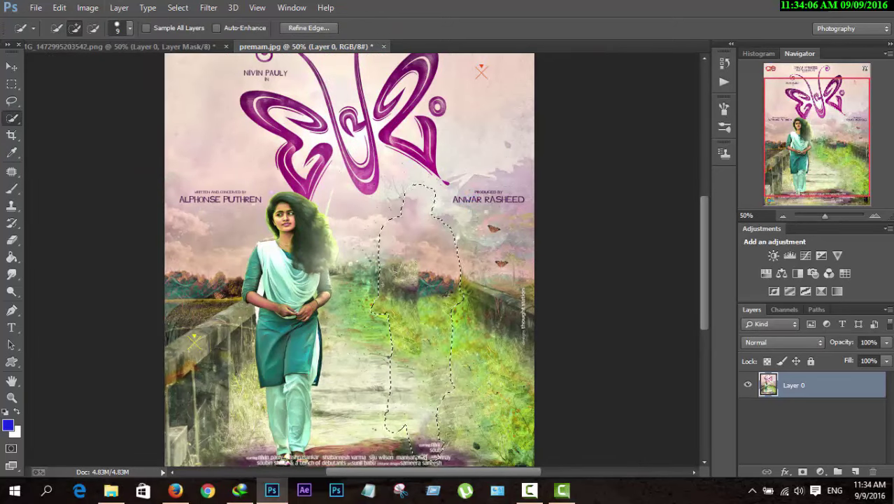
pyautogui.hotkey('ctrl', 'd')
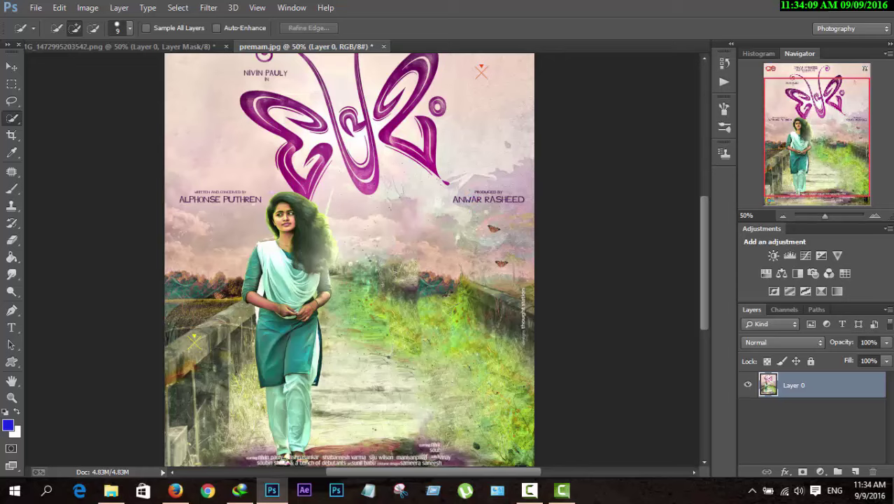
pyautogui.hotkey('ctrl', '-')
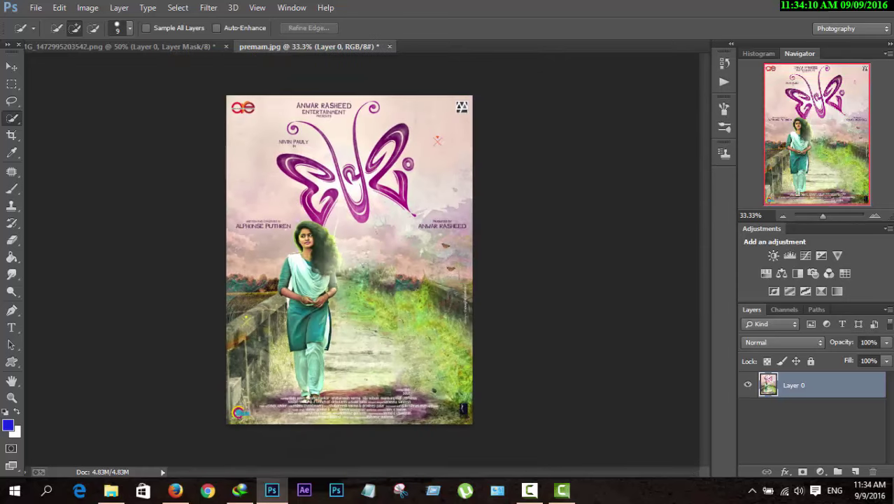
# Step: Drag the cut-out cyclist layer from its tab onto the premam.jpg poster beside the woman
pyautogui.click(128, 44)
pyautogui.press('v')
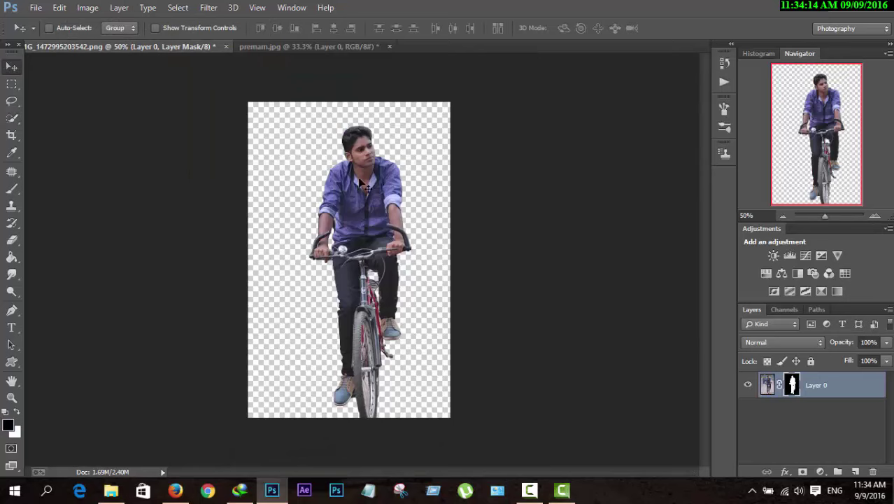
pyautogui.moveTo(359, 181); pyautogui.dragTo(370, 96)
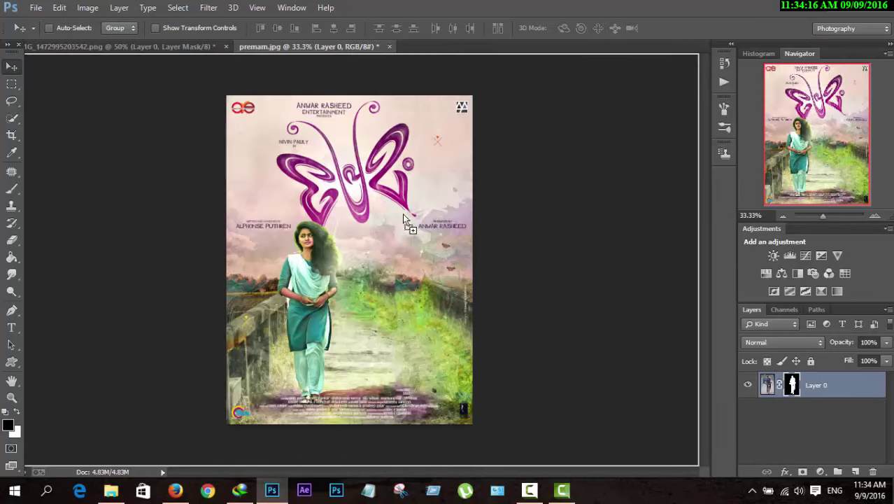
pyautogui.moveTo(403, 215); pyautogui.dragTo(399, 252)
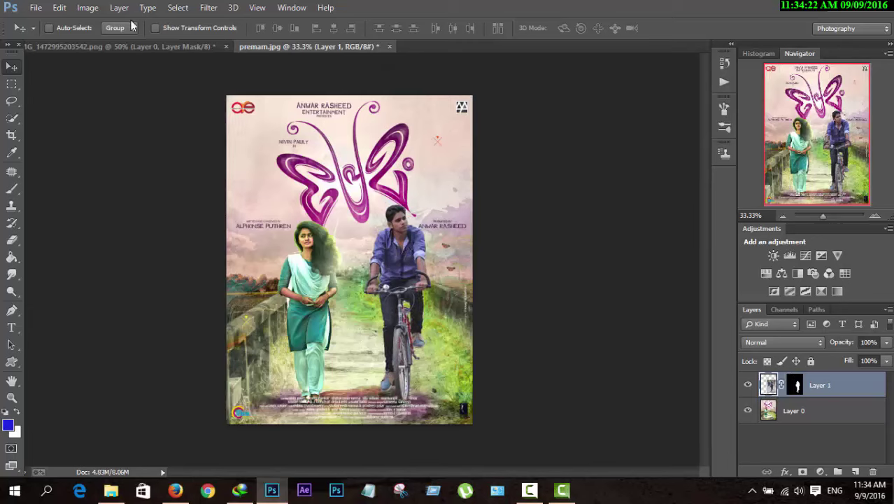
# Step: Flip the cyclist layer horizontally and shift it slightly right
pyautogui.hotkey('ctrl', 't')
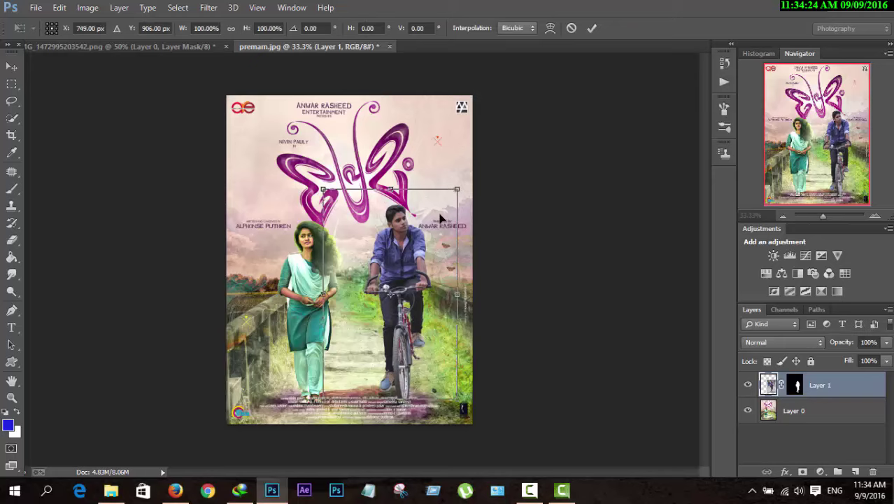
pyautogui.rightClick(439, 221)
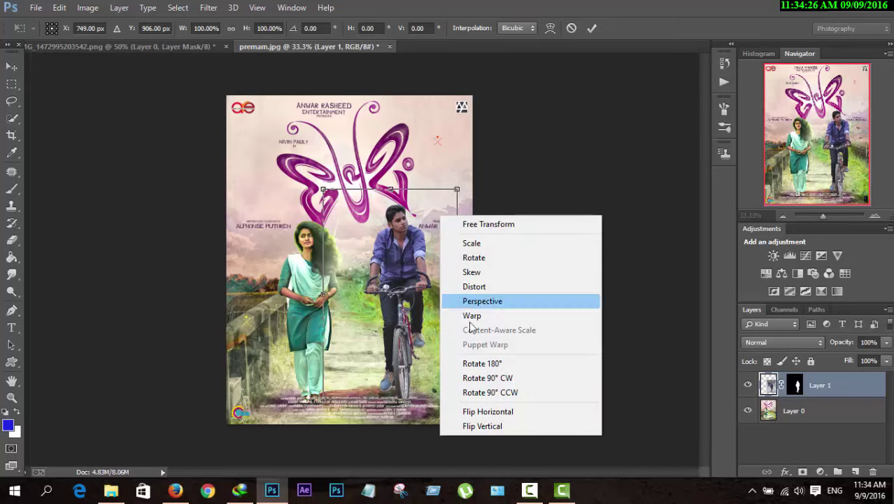
pyautogui.click(490, 411)
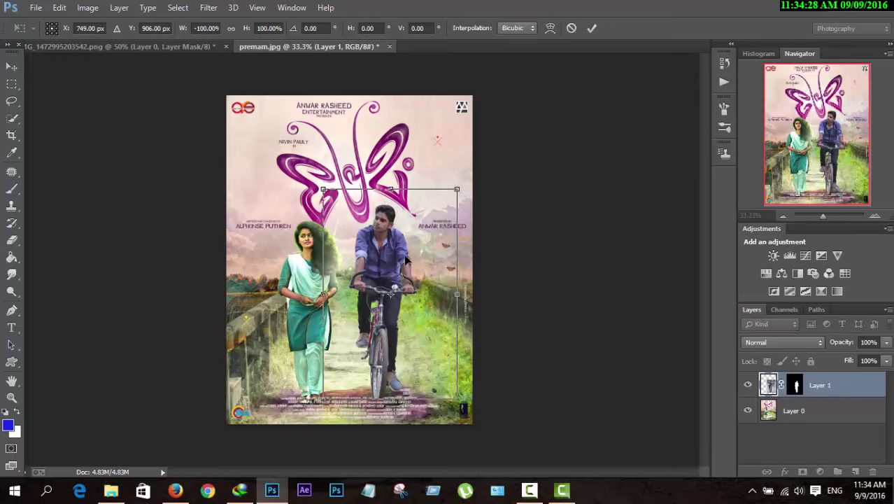
pyautogui.moveTo(406, 260); pyautogui.dragTo(421, 262)
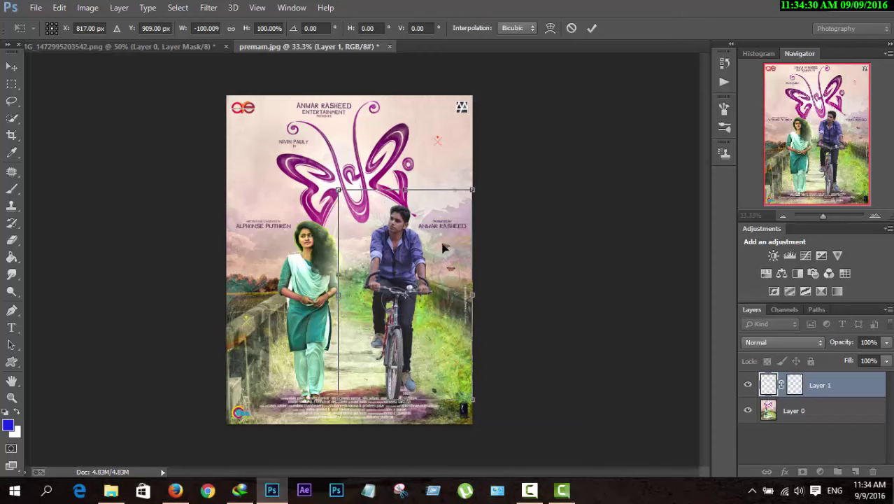
pyautogui.click(588, 29)
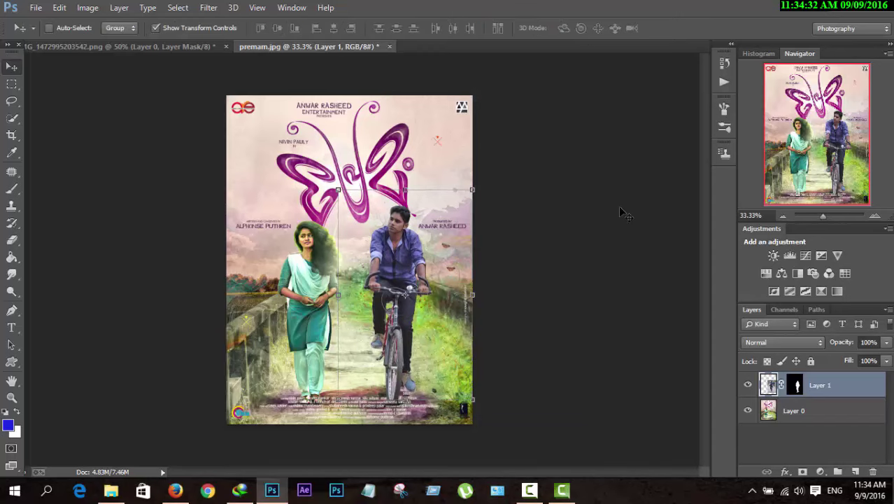
# Step: Nudge the cyclist lower on the path, hide transform controls, and view the whole poster
pyautogui.hotkey('ctrl', '+')
pyautogui.hotkey('ctrl', '+')
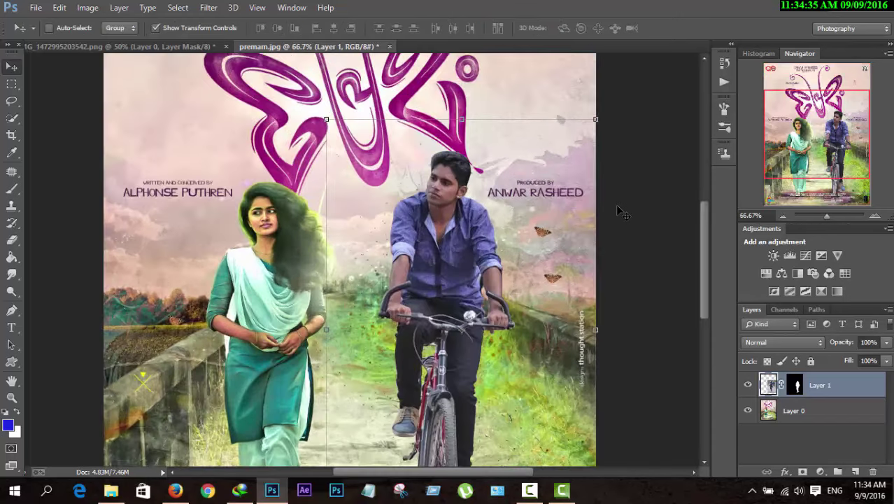
pyautogui.scroll(-3, 501, 202)
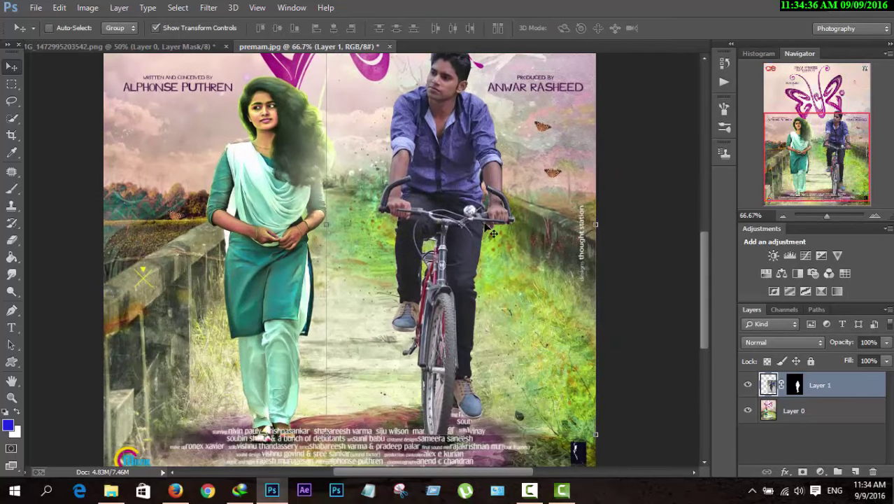
pyautogui.moveTo(468, 208); pyautogui.dragTo(457, 198)
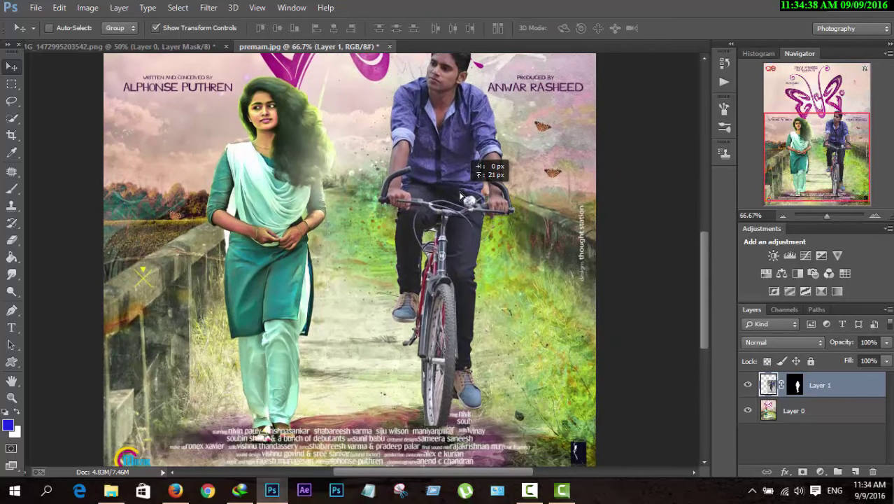
pyautogui.moveTo(456, 198); pyautogui.dragTo(458, 200)
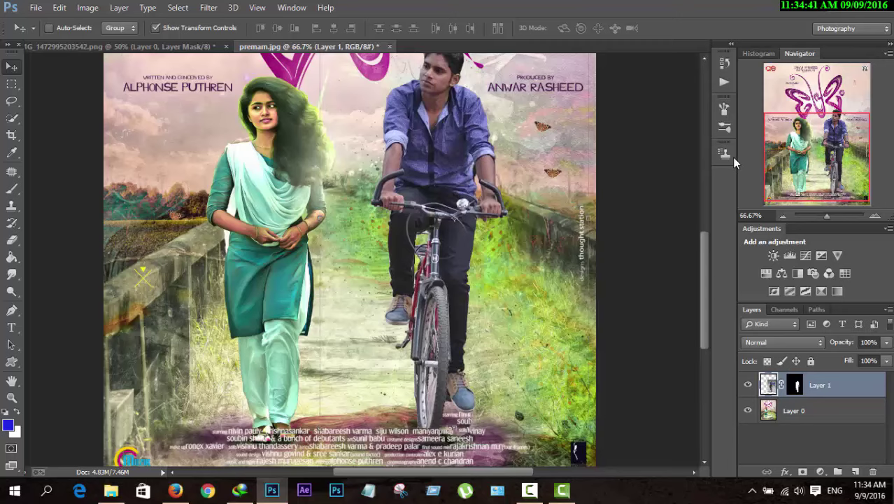
pyautogui.hotkey('ctrl', 'z')
pyautogui.hotkey('ctrl', 'z')
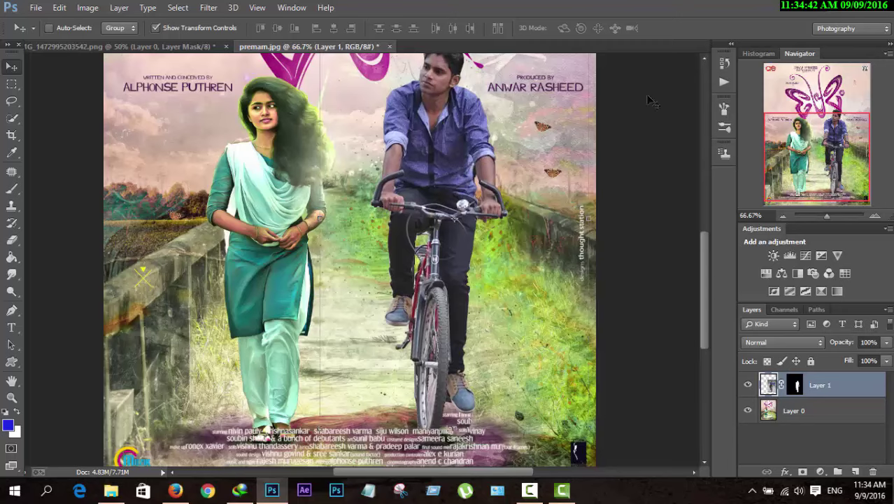
pyautogui.click(155, 28)
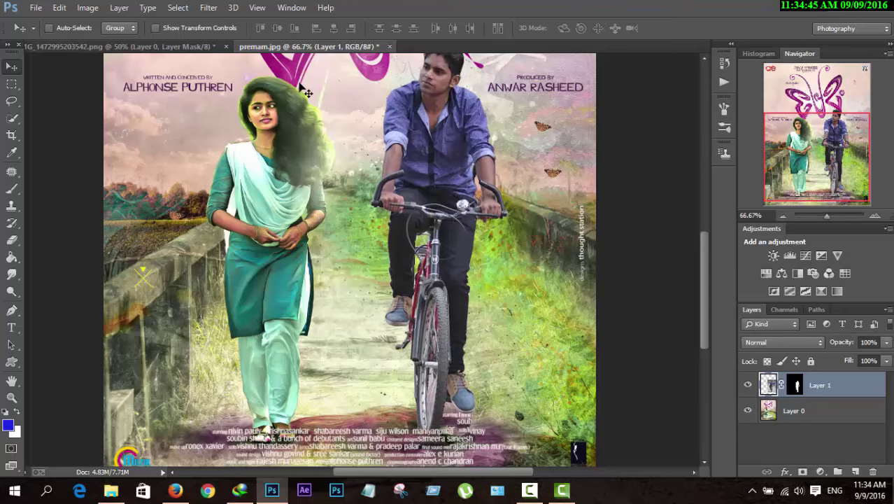
pyautogui.hotkey('ctrl', '-')
pyautogui.hotkey('ctrl', '-')
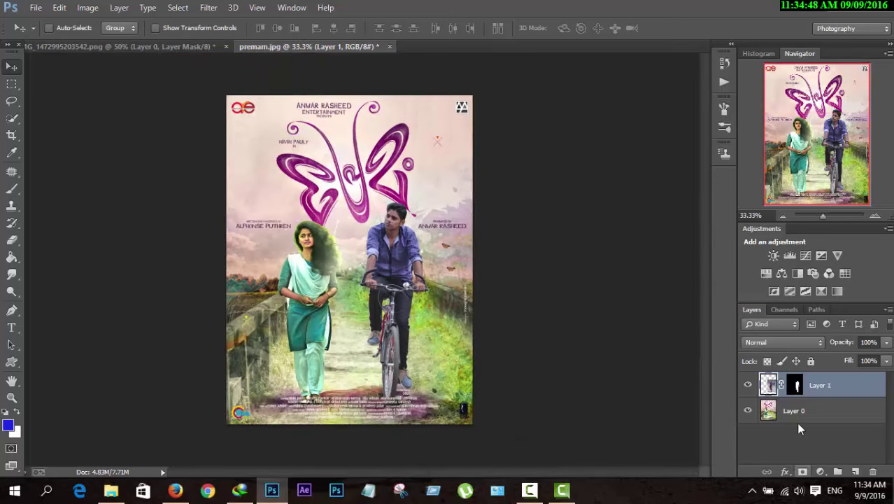
# Step: Apply the cyclist's layer mask into the layer and start a new free transform on him
pyautogui.rightClick(795, 386)
pyautogui.click(778, 289)
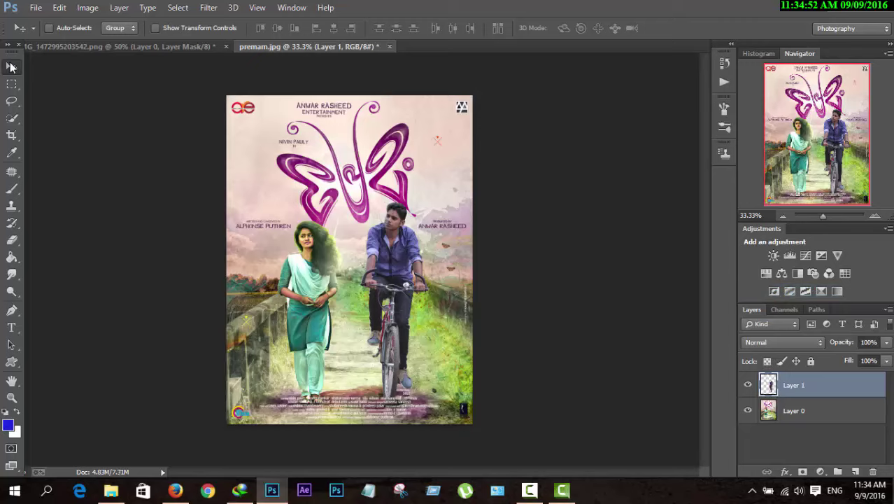
pyautogui.click(156, 28)
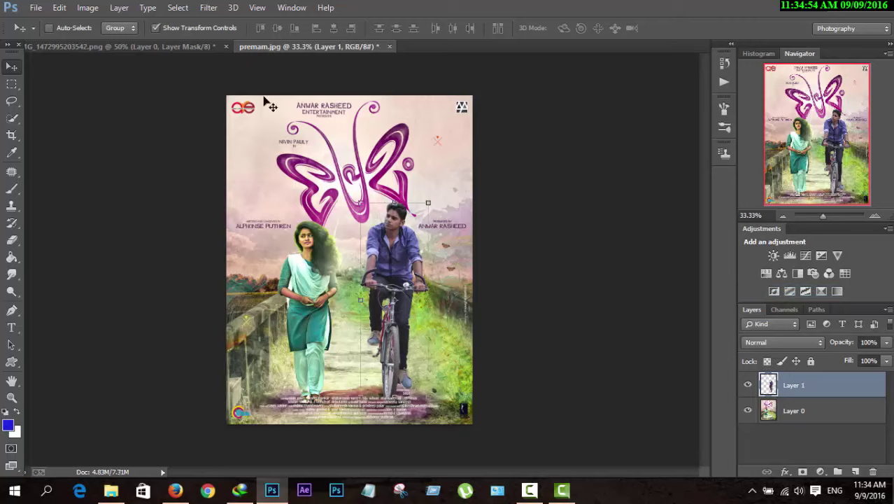
pyautogui.click(428, 205)
pyautogui.rightClick(422, 238)
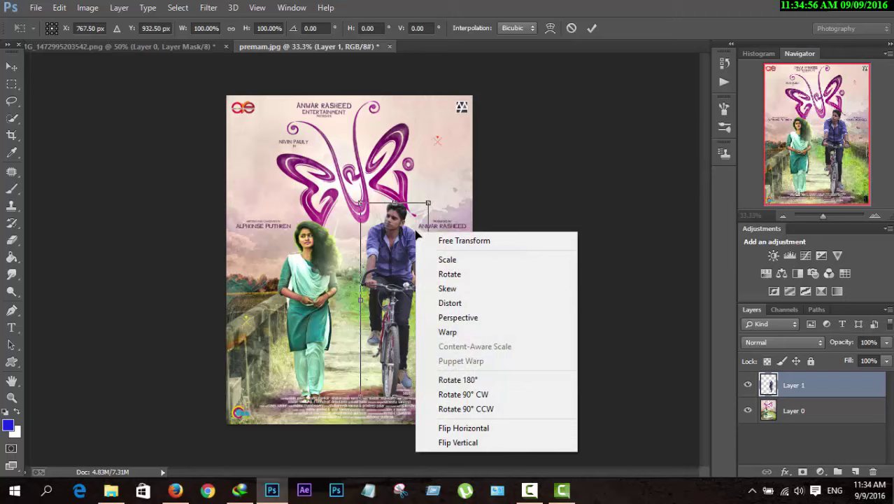
# Step: Use Perspective to skew the cyclist 0.49° and widen him to 100.16%
pyautogui.click(455, 314)
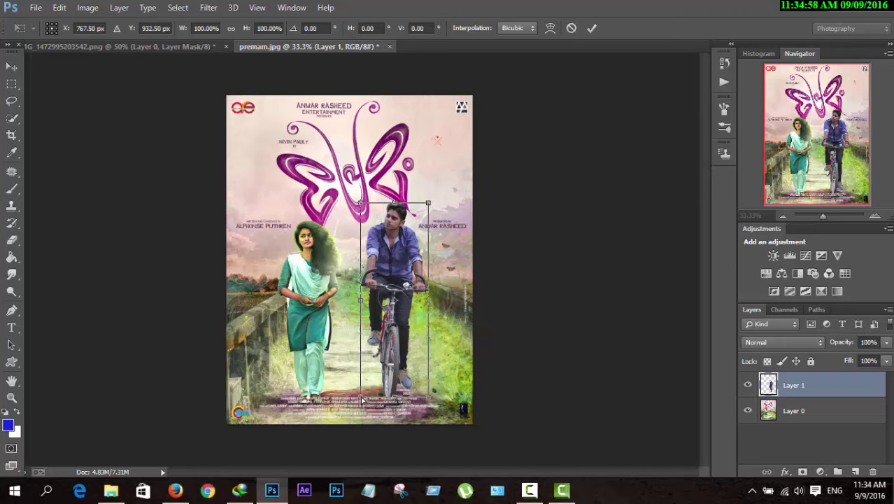
pyautogui.moveTo(365, 400); pyautogui.dragTo(365, 400)
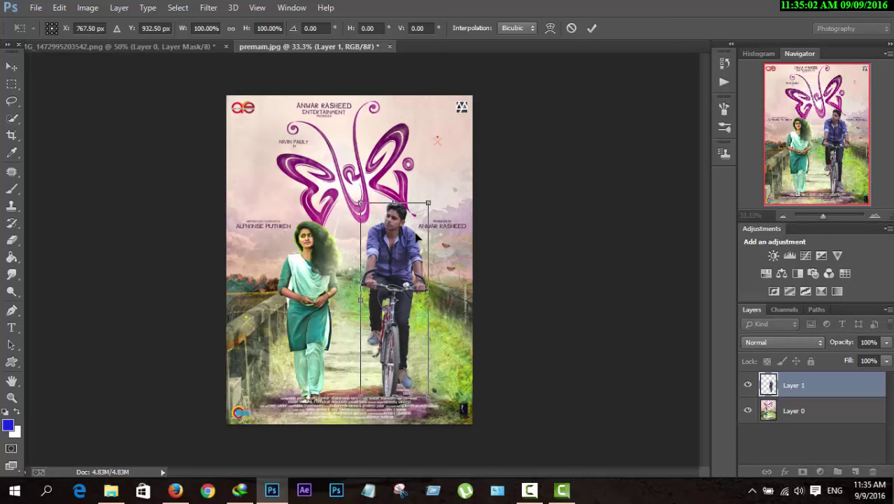
pyautogui.hotkey('ctrl', '+')
pyautogui.hotkey('ctrl', '+')
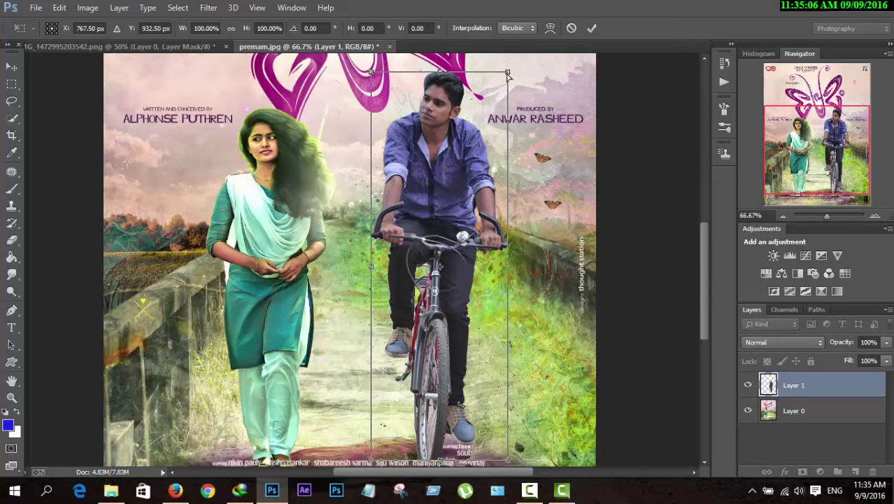
pyautogui.moveTo(504, 77); pyautogui.dragTo(494, 92)
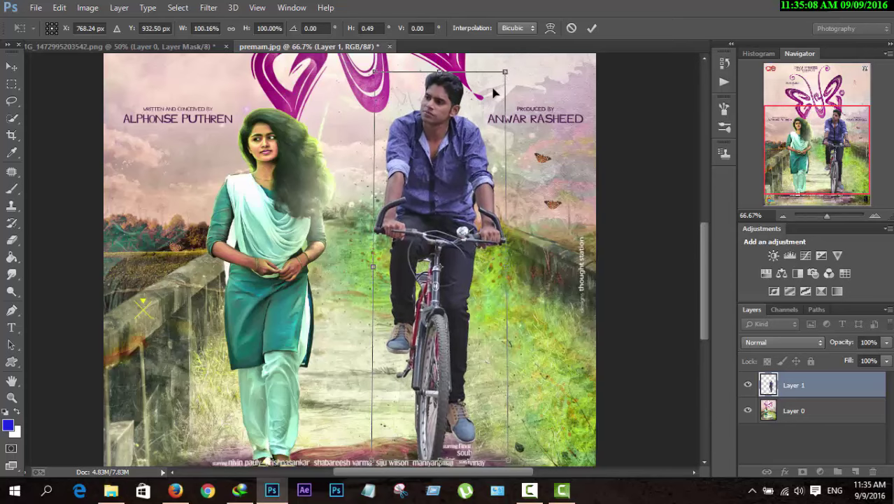
pyautogui.rightClick(452, 227)
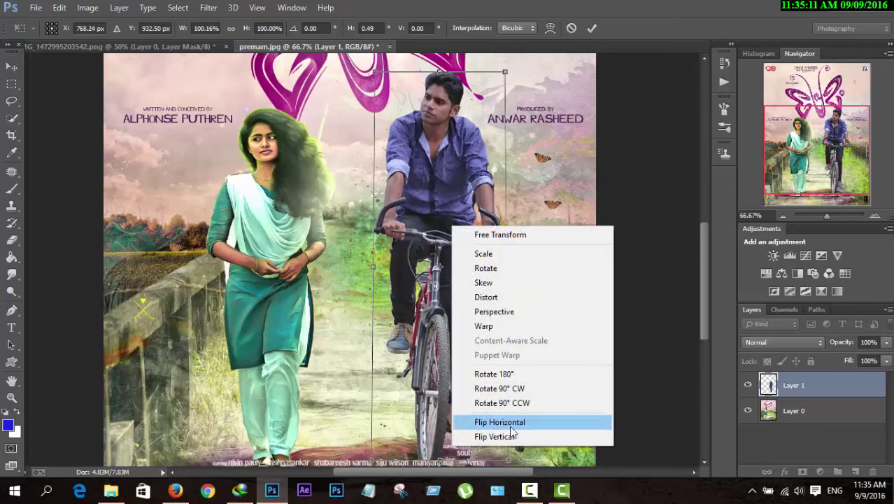
# Step: Warp the cyclist's lower edges, bicycle and upper body with the mesh, then commit
pyautogui.click(498, 325)
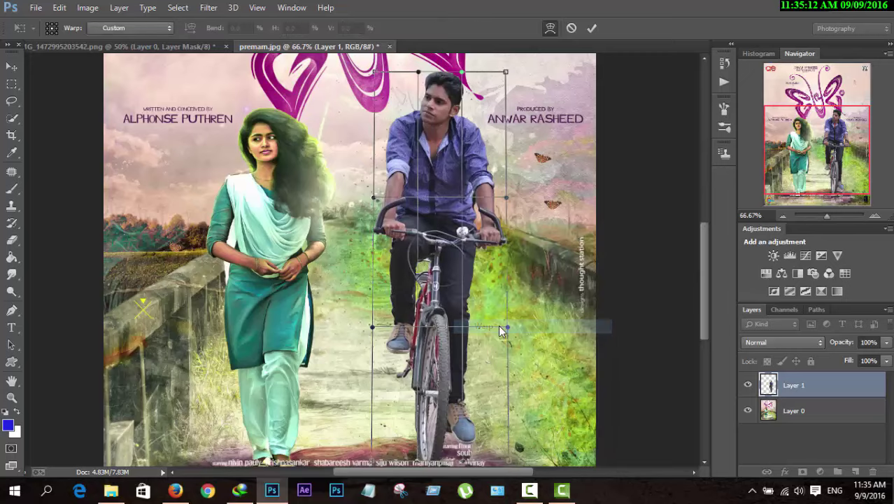
pyautogui.scroll(-3, 462, 327)
pyautogui.moveTo(370, 394); pyautogui.dragTo(371, 394)
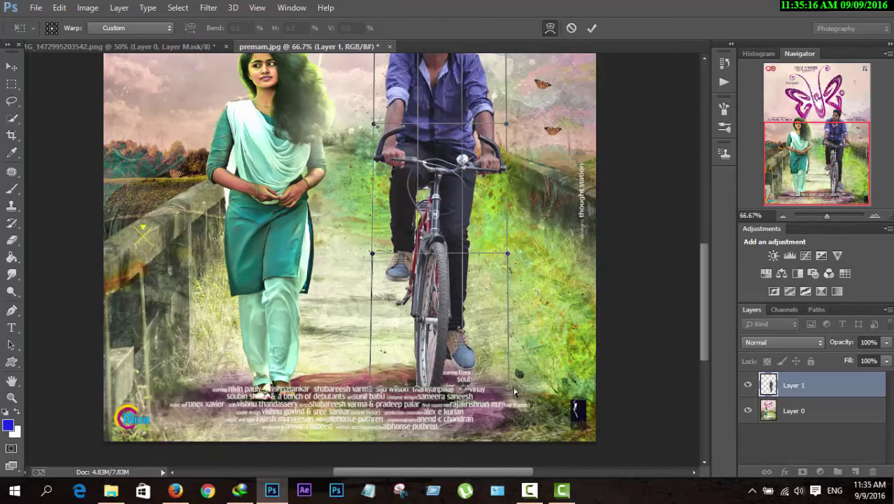
pyautogui.moveTo(513, 389); pyautogui.dragTo(519, 373)
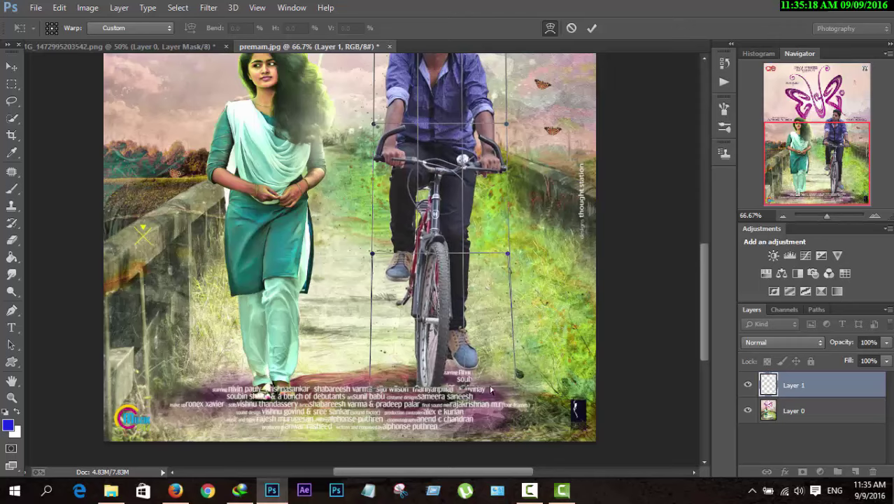
pyautogui.moveTo(437, 377); pyautogui.dragTo(444, 375)
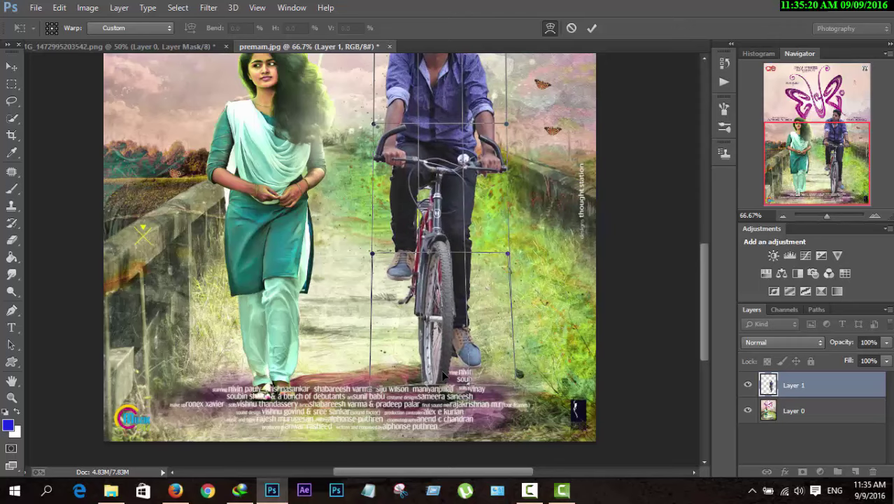
pyautogui.scroll(2, 524, 237)
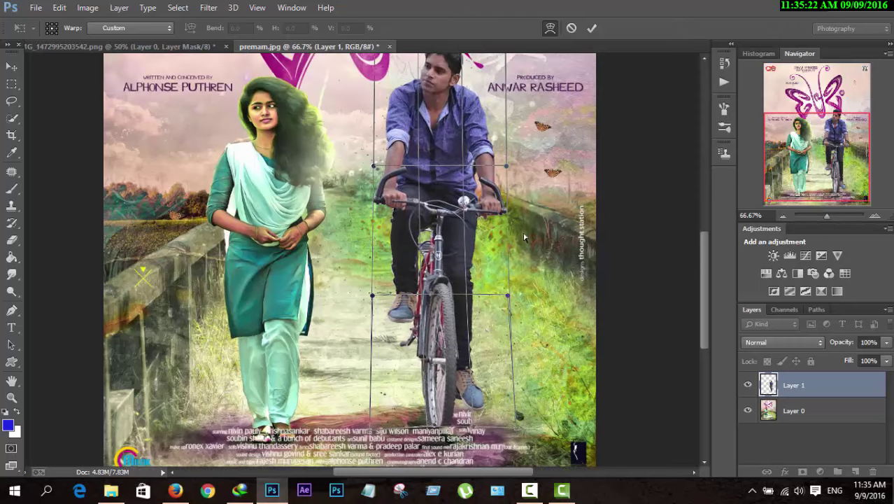
pyautogui.scroll(2, 524, 238)
pyautogui.moveTo(378, 79); pyautogui.dragTo(368, 81)
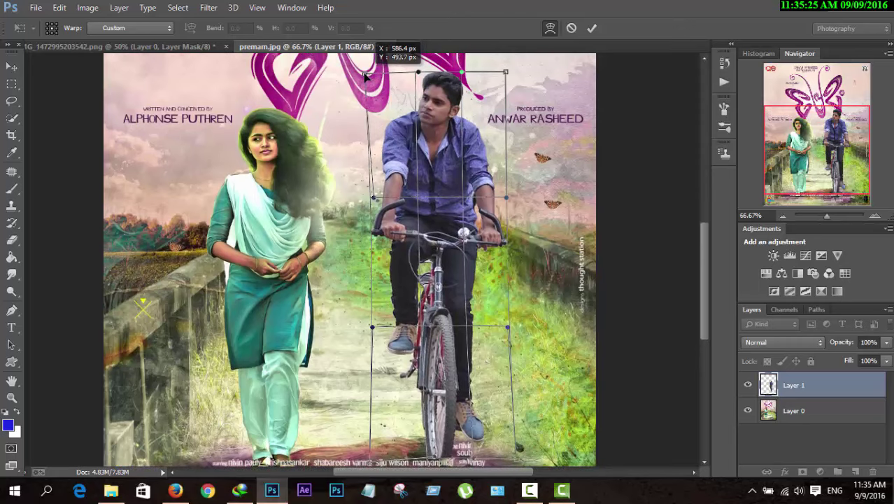
pyautogui.click(591, 29)
pyautogui.scroll(-2, 383, 231)
pyautogui.scroll(1, 383, 230)
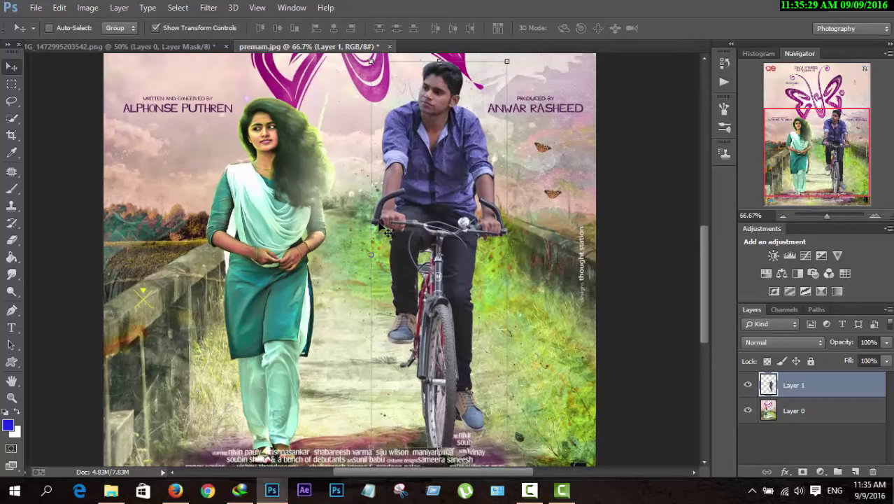
# Step: Start a new transform on the cyclist and adjust his perspective at the bottom corners
pyautogui.hotkey('ctrl', '-')
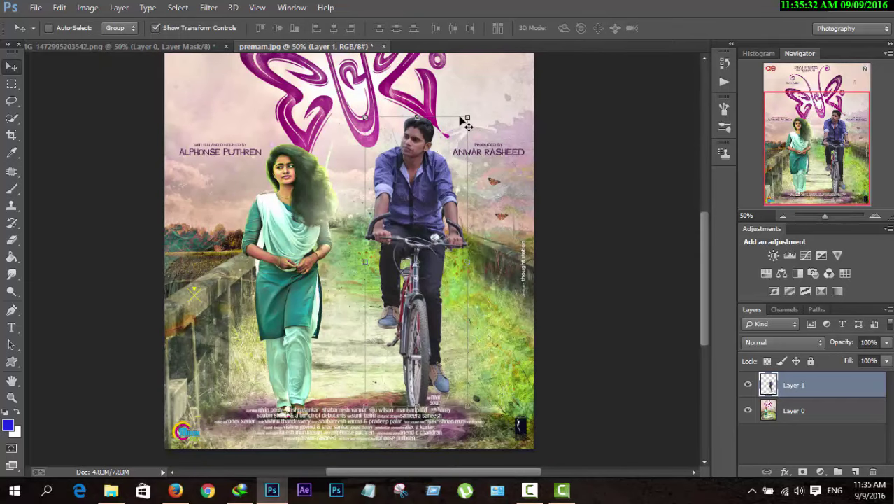
pyautogui.hotkey('ctrl', 't')
pyautogui.rightClick(454, 133)
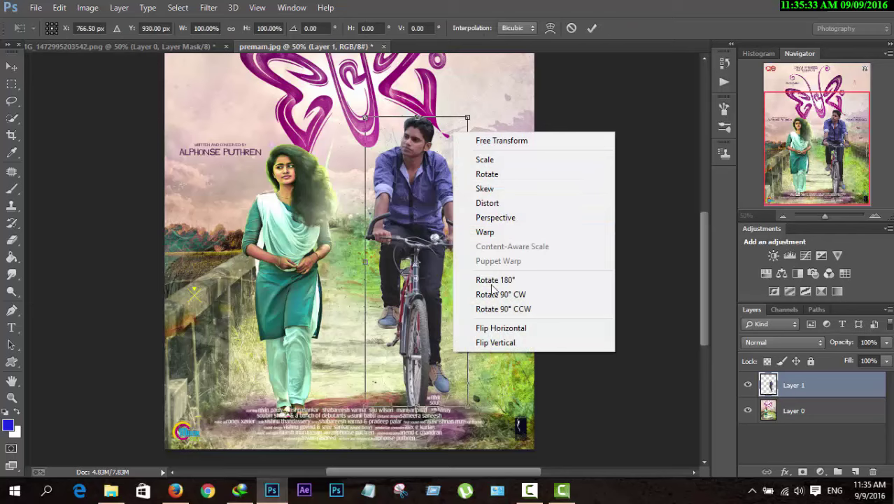
pyautogui.click(505, 226)
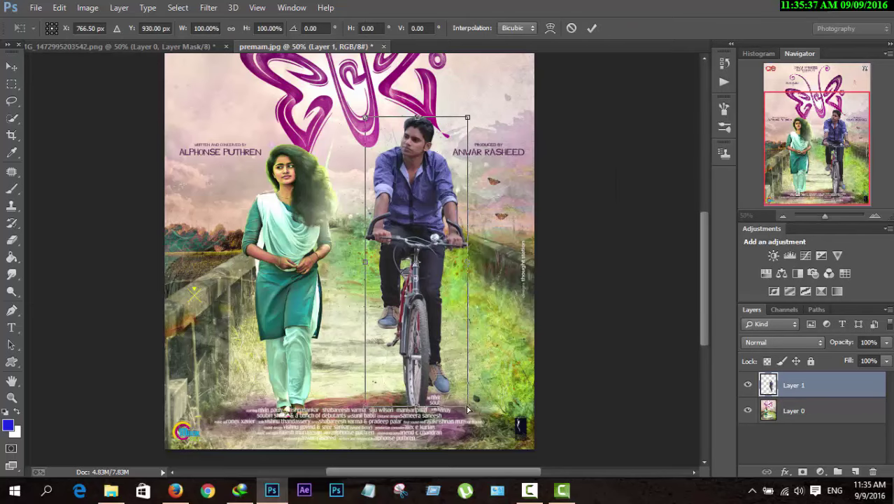
pyautogui.moveTo(470, 409); pyautogui.dragTo(466, 405)
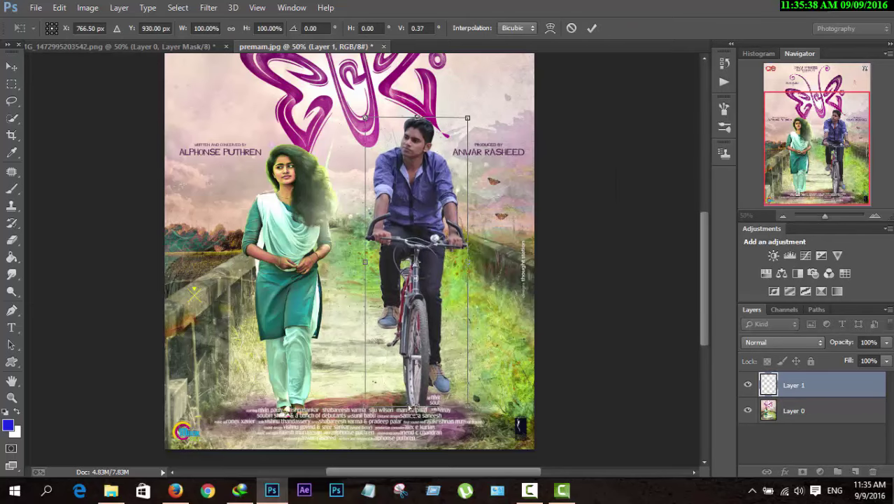
pyautogui.moveTo(367, 404)
pyautogui.mouseDown()
pyautogui.moveTo(415, 388)
pyautogui.moveTo(403, 395)
pyautogui.mouseUp()
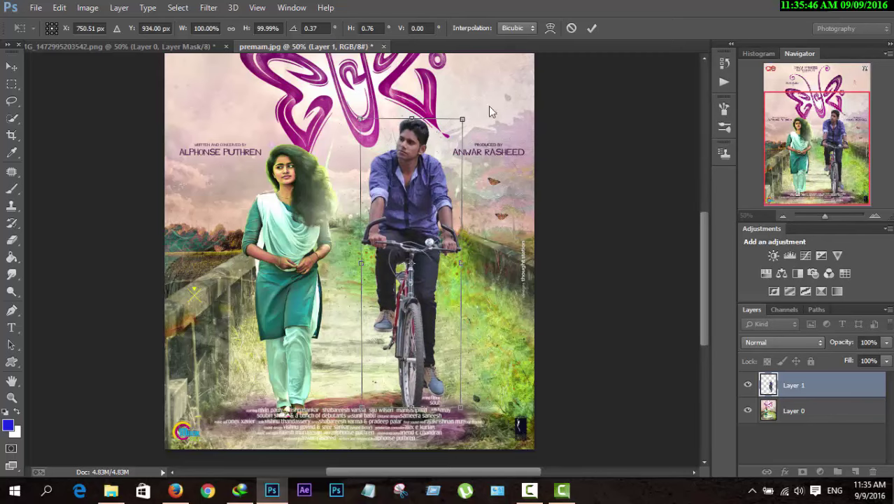
# Step: Skew the cyclist to rotate him −0.36° and trim his height to 99.55%
pyautogui.rightClick(460, 149)
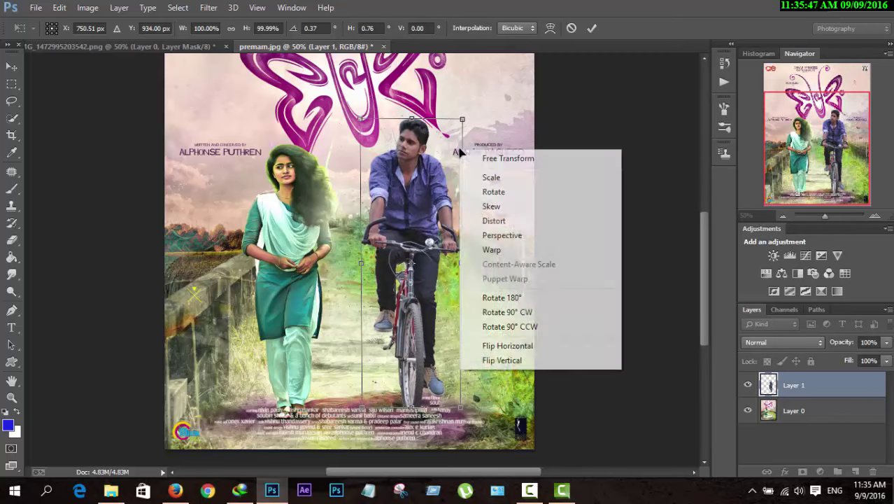
pyautogui.click(494, 207)
pyautogui.moveTo(448, 352); pyautogui.dragTo(450, 352)
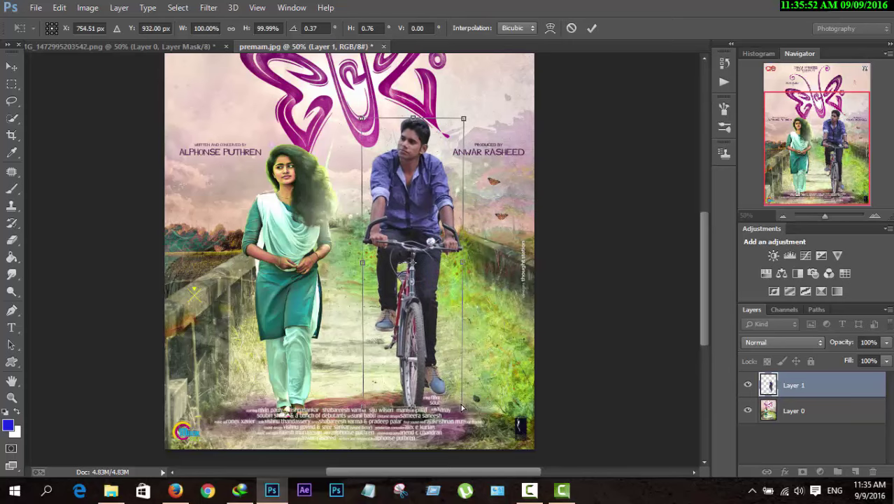
pyautogui.moveTo(462, 407); pyautogui.dragTo(462, 408)
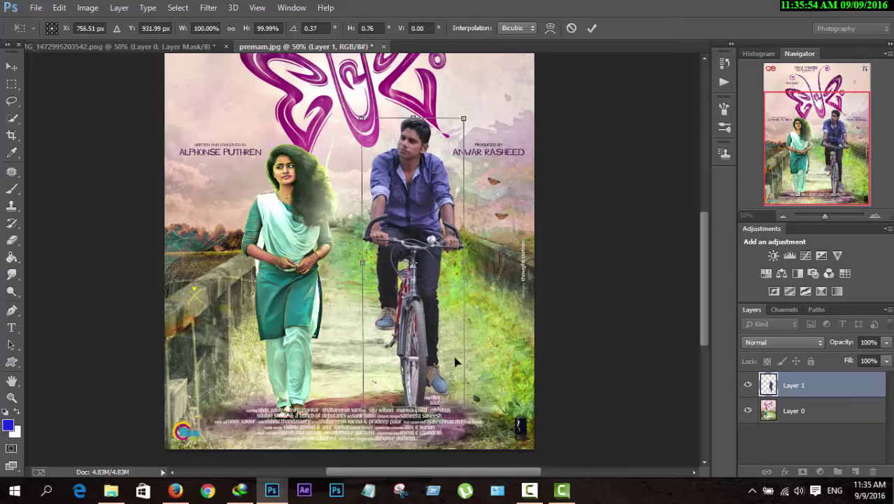
pyautogui.moveTo(466, 265); pyautogui.dragTo(465, 261)
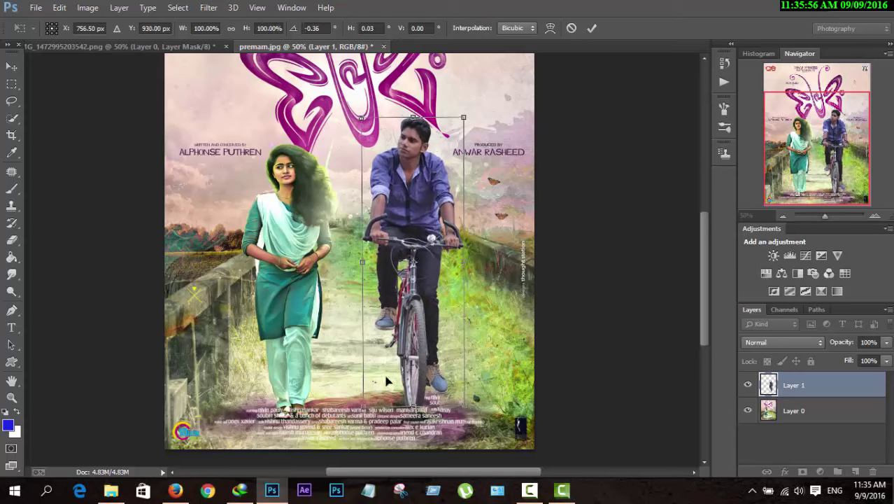
pyautogui.moveTo(364, 415); pyautogui.dragTo(364, 415)
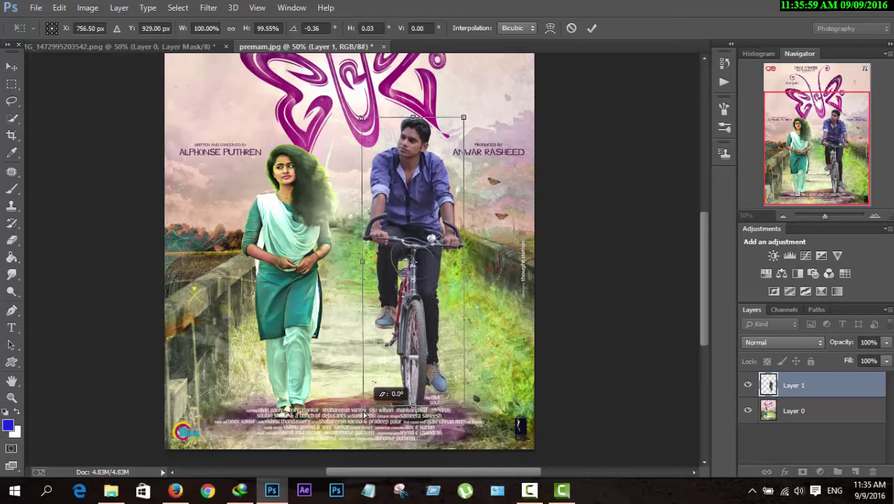
# Step: Skew and shift the cyclist, resize him to 102.55% width and 98.17% height, and commit
pyautogui.rightClick(373, 133)
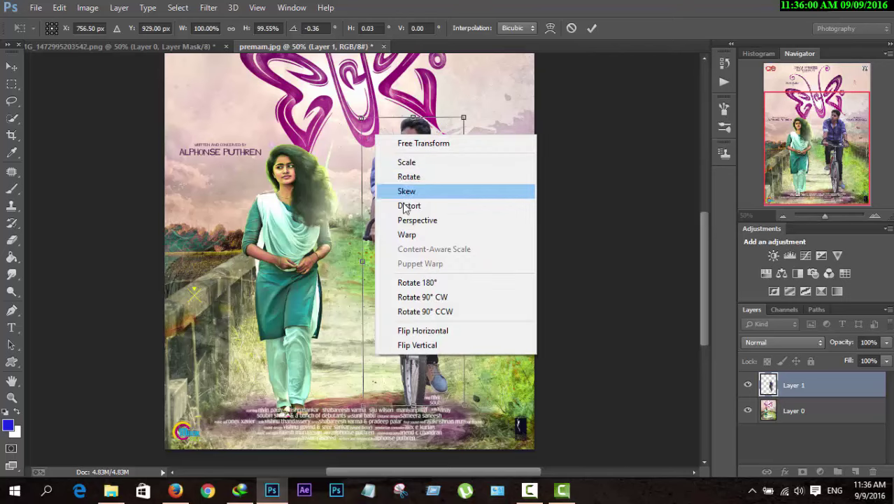
pyautogui.click(403, 220)
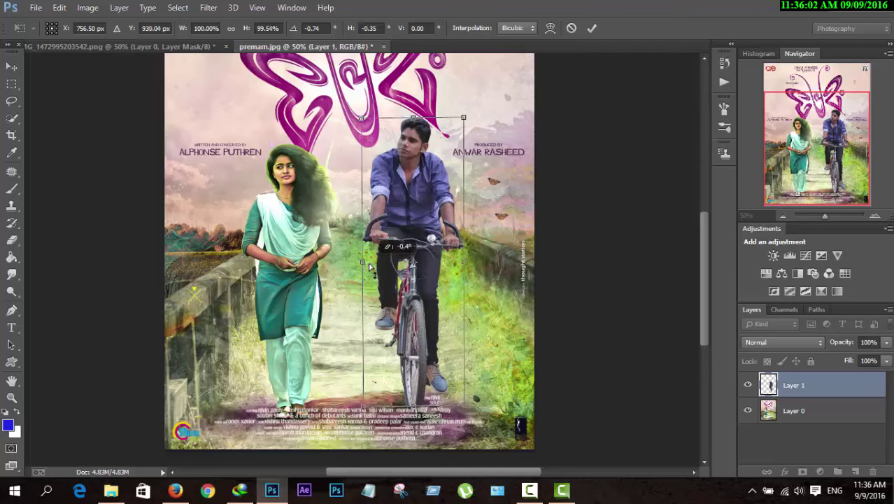
pyautogui.moveTo(364, 266); pyautogui.dragTo(372, 270)
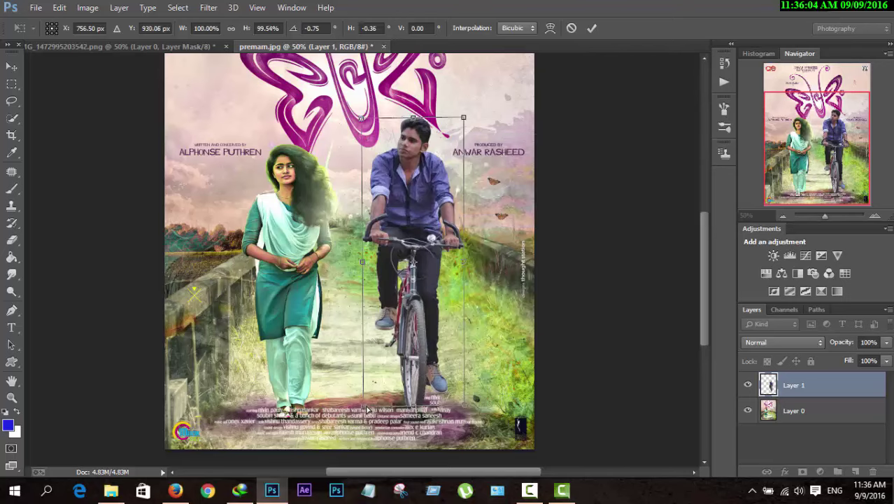
pyautogui.moveTo(367, 409); pyautogui.dragTo(370, 410)
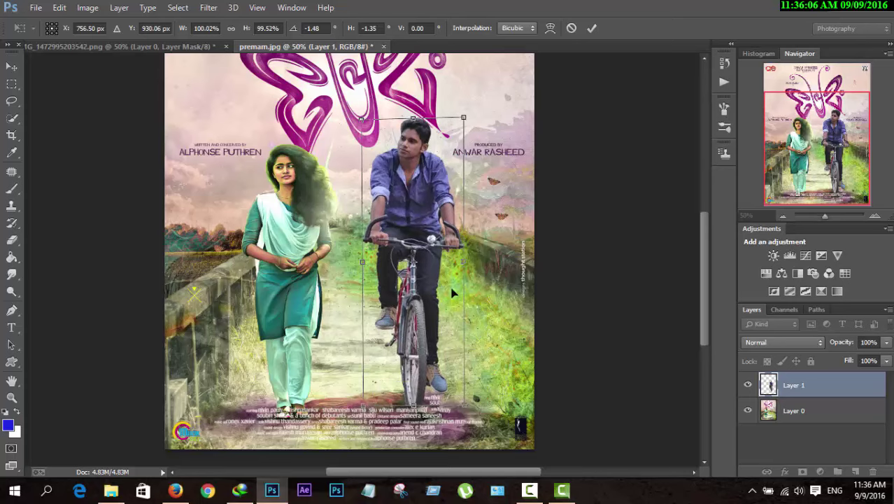
pyautogui.moveTo(452, 294); pyautogui.dragTo(434, 306)
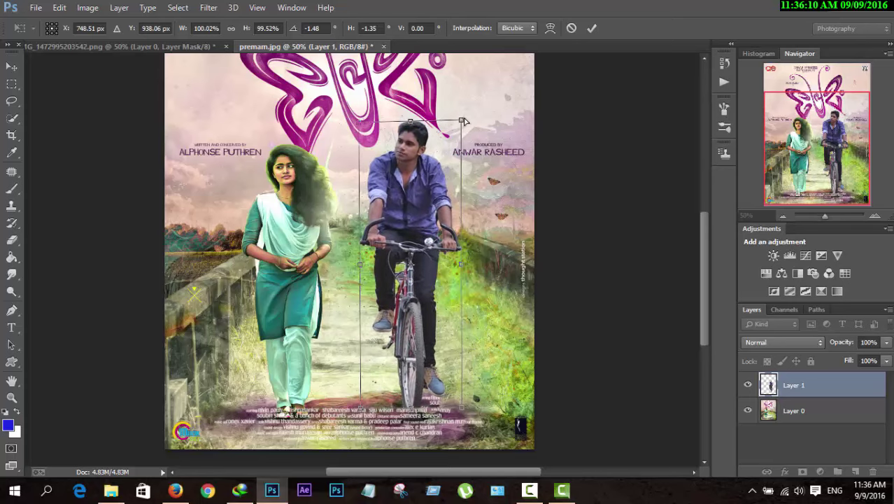
pyautogui.moveTo(462, 120); pyautogui.dragTo(463, 119)
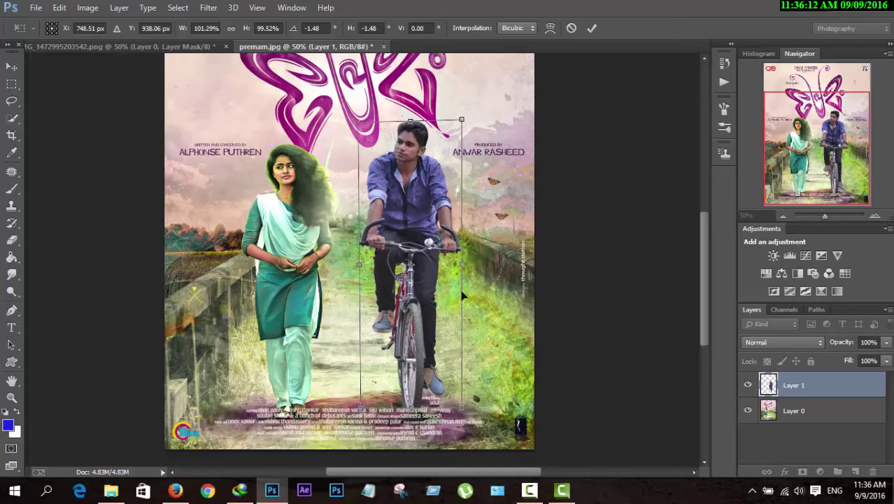
pyautogui.click(592, 28)
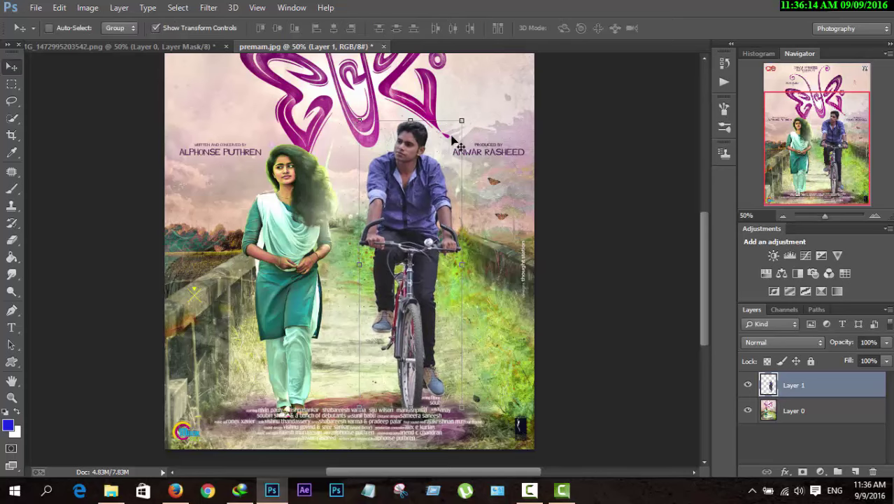
pyautogui.moveTo(459, 120); pyautogui.dragTo(463, 125)
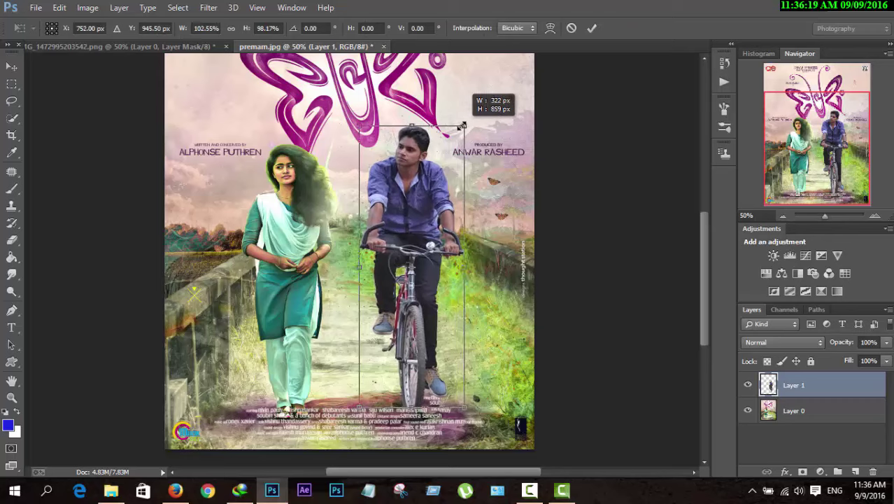
pyautogui.click(592, 28)
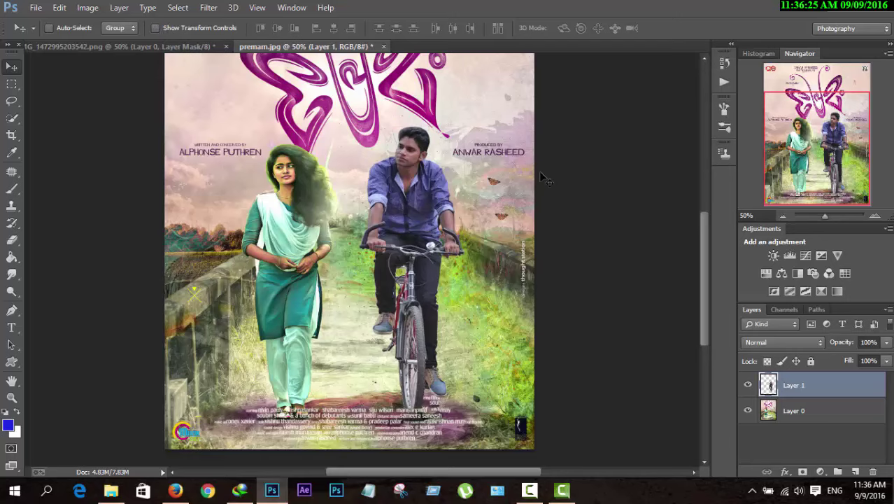
# Step: Check the whole composite, then apply Image > Auto Tone to the cyclist layer
pyautogui.hotkey('ctrl', '-')
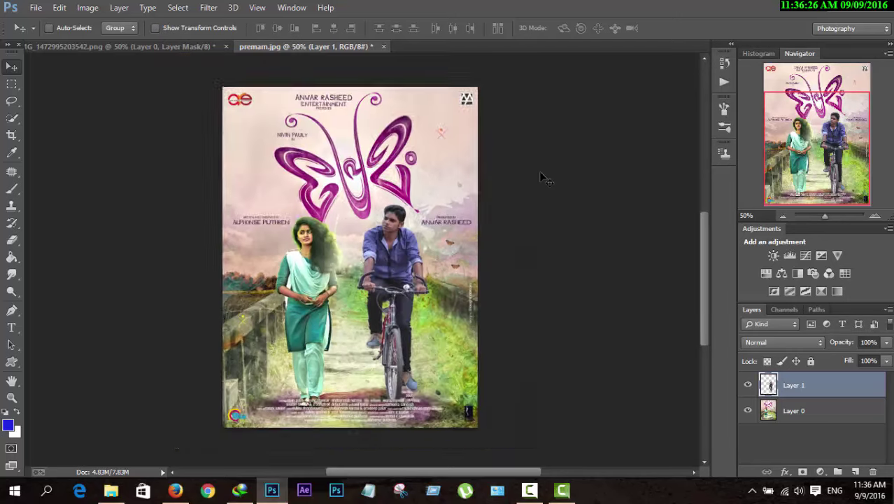
pyautogui.hotkey('ctrl', '-')
pyautogui.hotkey('ctrl', '-')
pyautogui.hotkey('ctrl', '+')
pyautogui.hotkey('ctrl', '+')
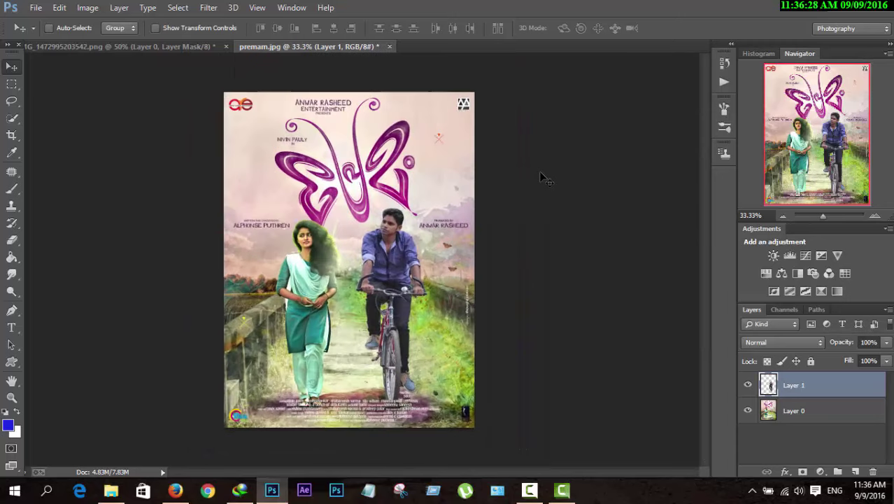
pyautogui.hotkey('ctrl', '+')
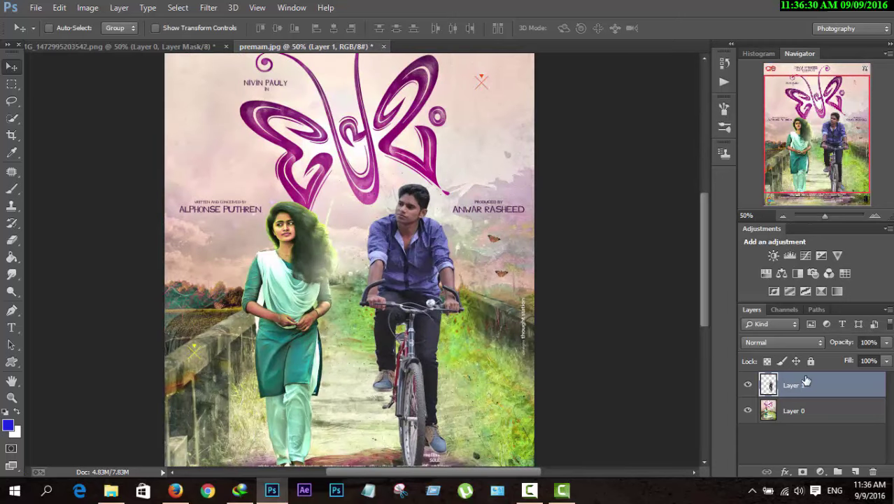
pyautogui.click(88, 7)
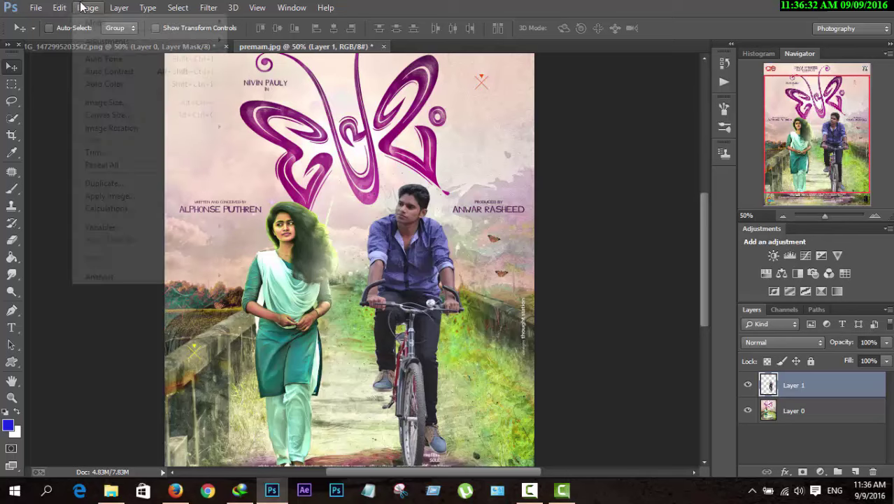
pyautogui.click(112, 61)
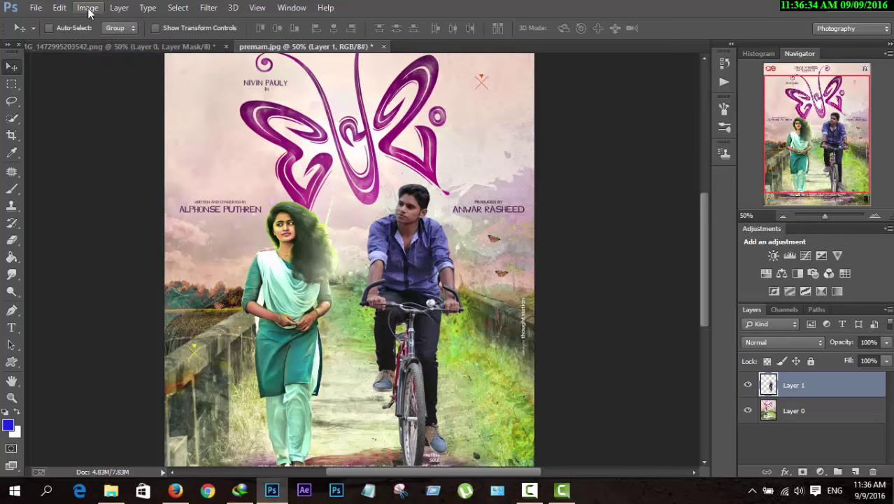
# Step: Apply Auto Color, then a Color Balance midtone shift of +18 green and −35 yellow
pyautogui.click(87, 8)
pyautogui.click(116, 84)
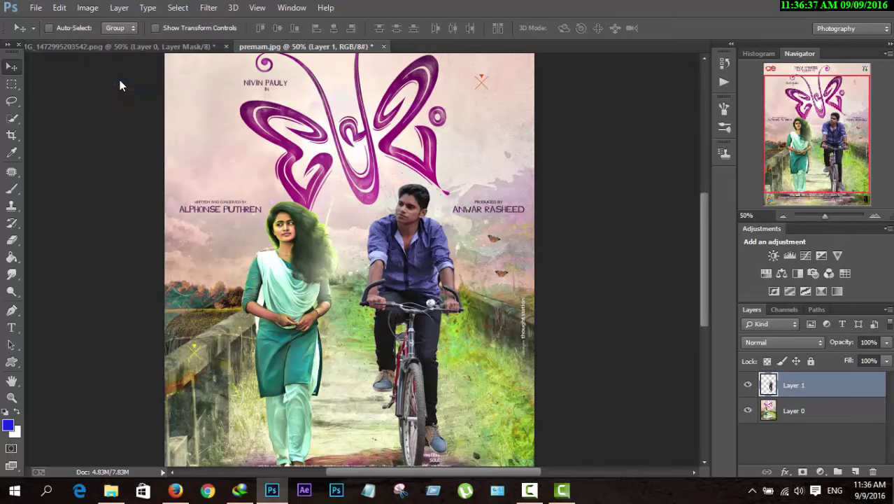
pyautogui.click(88, 7)
pyautogui.moveTo(107, 42)
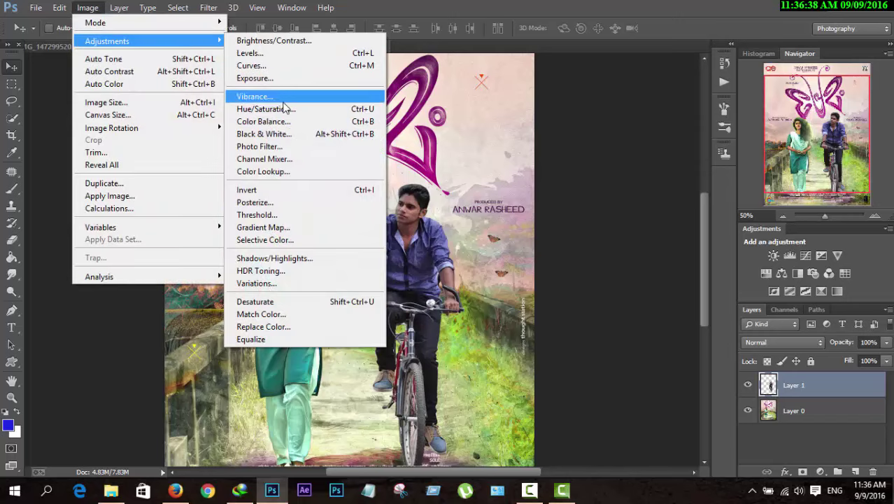
pyautogui.click(290, 122)
pyautogui.moveTo(655, 120); pyautogui.dragTo(638, 120)
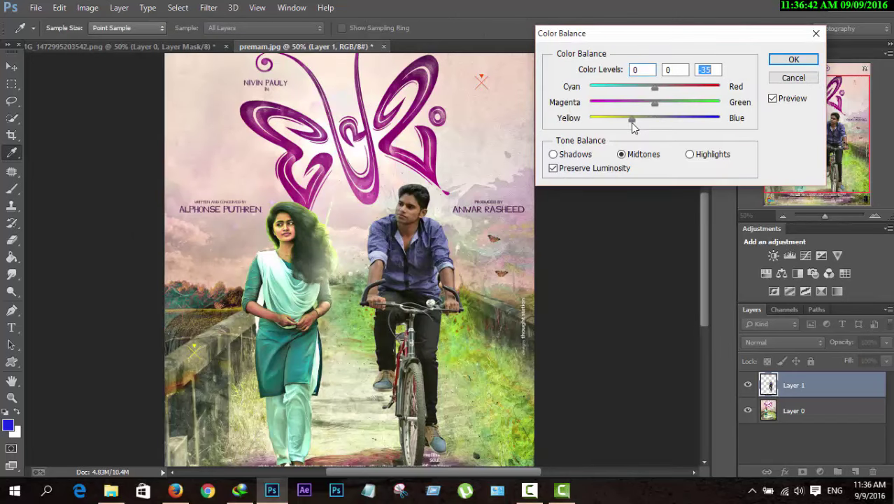
pyautogui.moveTo(654, 103)
pyautogui.mouseDown()
pyautogui.moveTo(668, 110)
pyautogui.moveTo(639, 93)
pyautogui.moveTo(653, 87)
pyautogui.mouseUp()
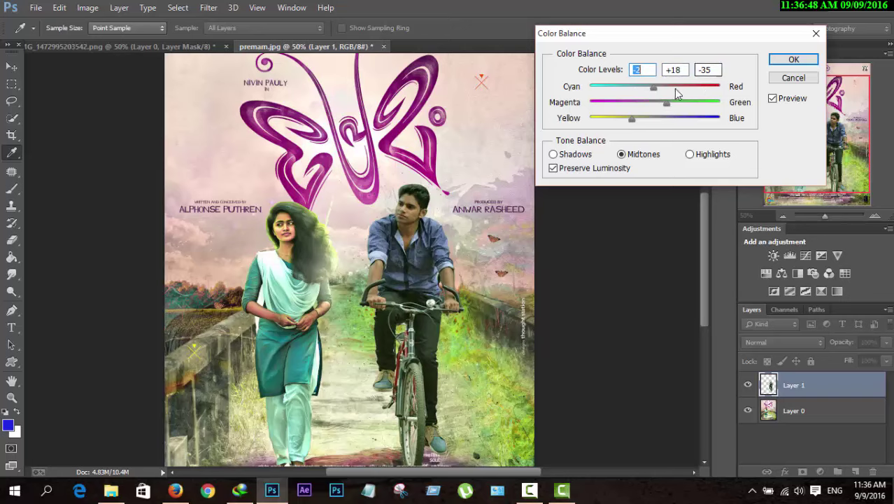
pyautogui.click(805, 63)
# Step: In the Camera Raw filter, set Clarity +13, Shadows +18, Highlights +33, and raise Blacks slightly
pyautogui.click(209, 8)
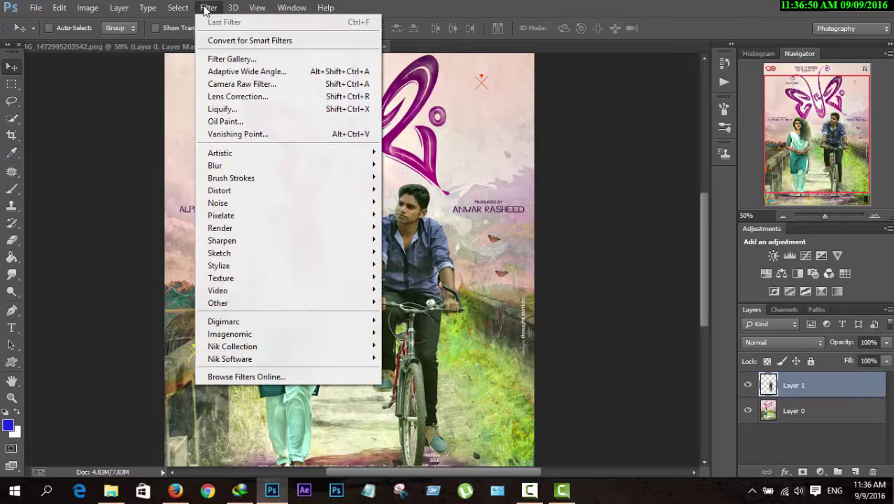
pyautogui.click(223, 84)
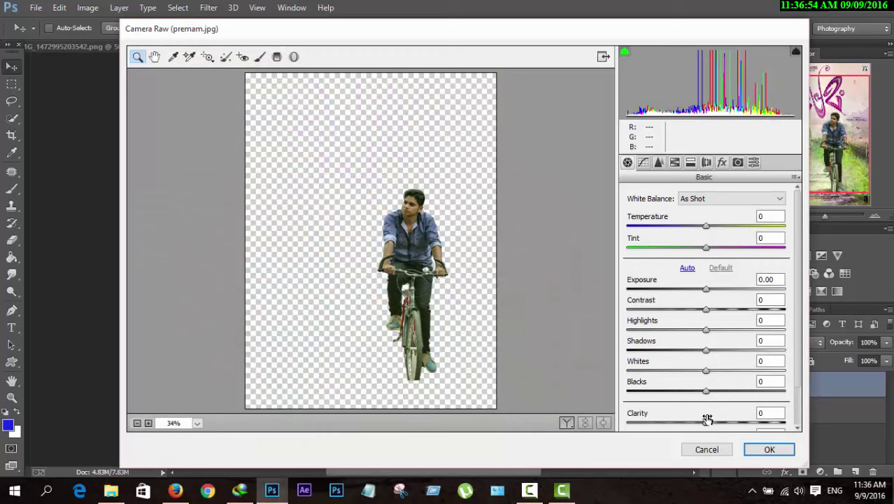
pyautogui.moveTo(707, 424); pyautogui.dragTo(718, 423)
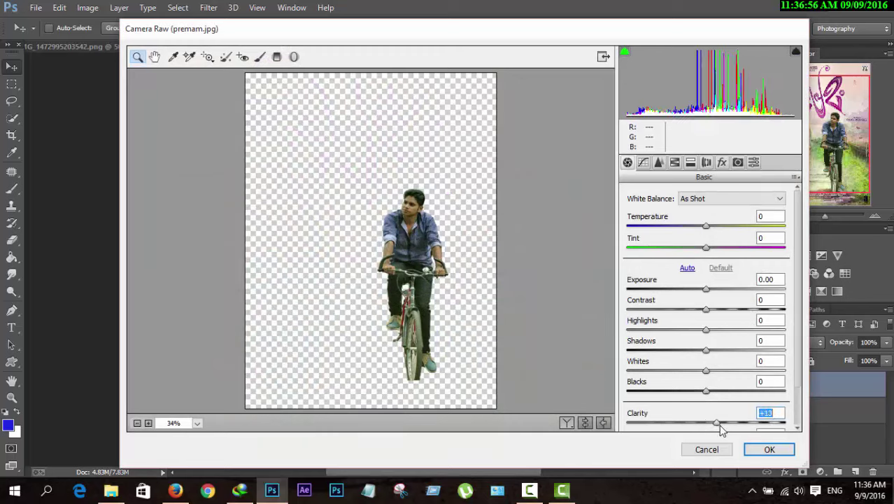
pyautogui.moveTo(707, 351); pyautogui.dragTo(721, 350)
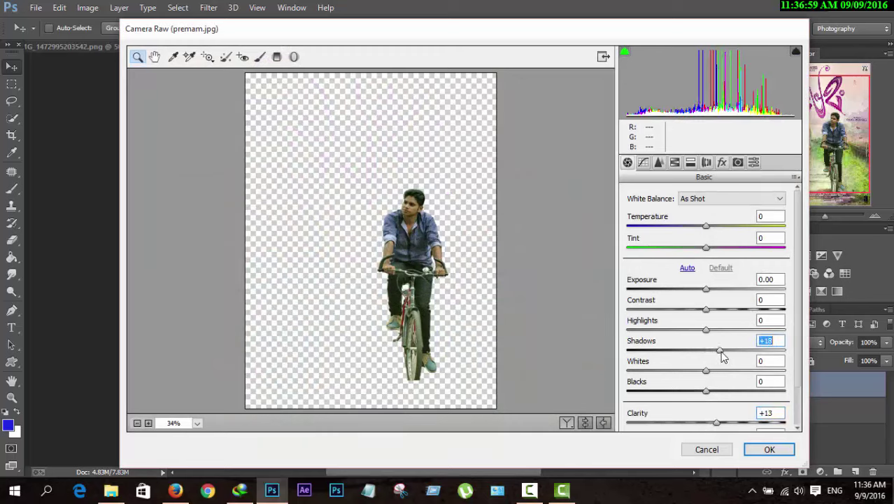
pyautogui.moveTo(706, 390); pyautogui.dragTo(711, 391)
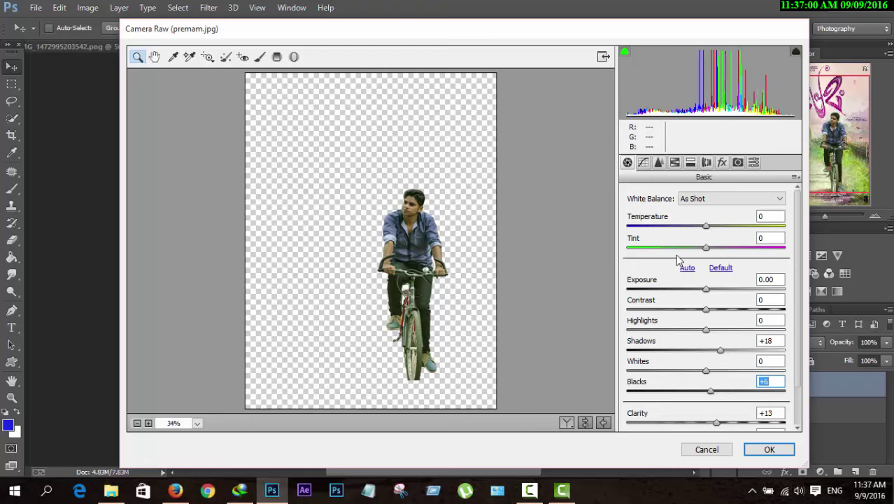
pyautogui.moveTo(706, 330); pyautogui.dragTo(732, 331)
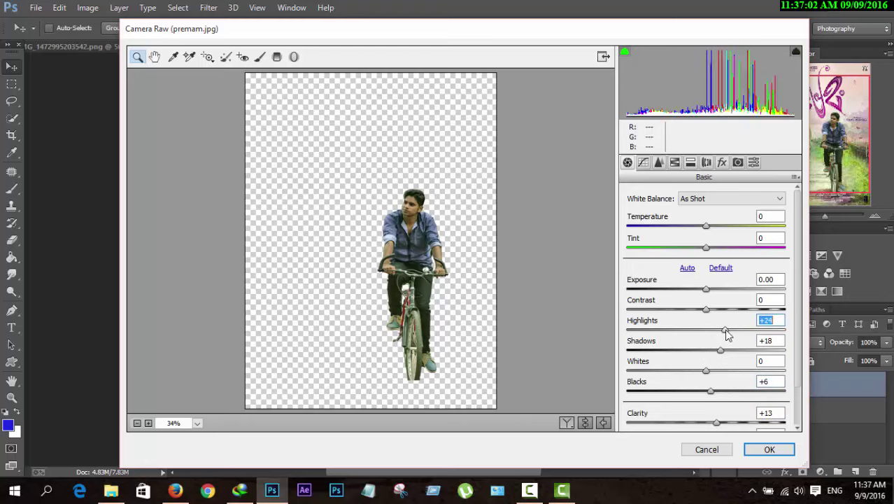
# Step: Raise HSL saturation to Blues +32 and Yellows +37, and apply the filter
pyautogui.click(677, 162)
pyautogui.moveTo(710, 364)
pyautogui.mouseDown()
pyautogui.moveTo(691, 364)
pyautogui.moveTo(740, 366)
pyautogui.mouseUp()
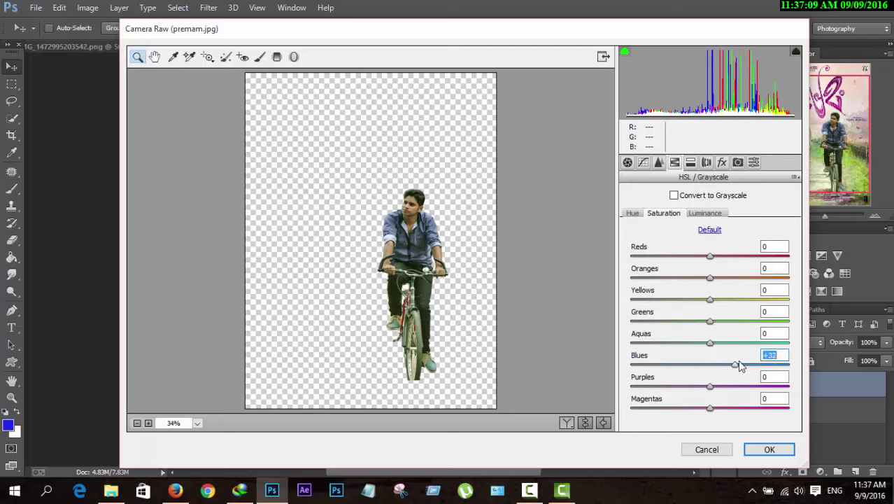
pyautogui.moveTo(710, 300); pyautogui.dragTo(739, 299)
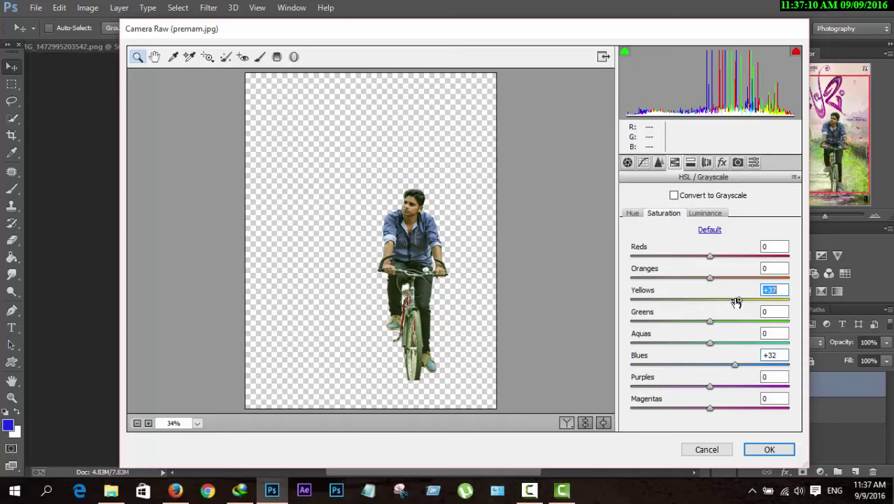
pyautogui.click(770, 449)
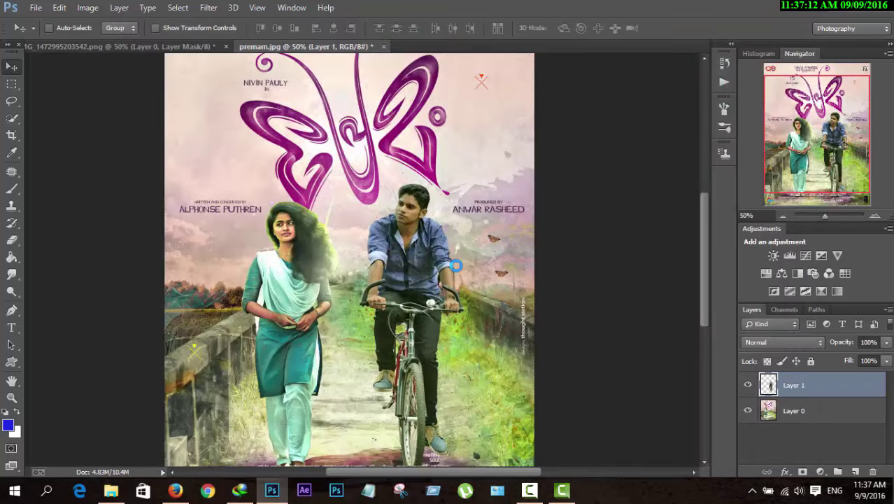
# Step: Enlarge the cyclist to 100.93% width and 101.05% height, then hide the transform box
pyautogui.hotkey('ctrl', '-')
pyautogui.hotkey('ctrl', '-')
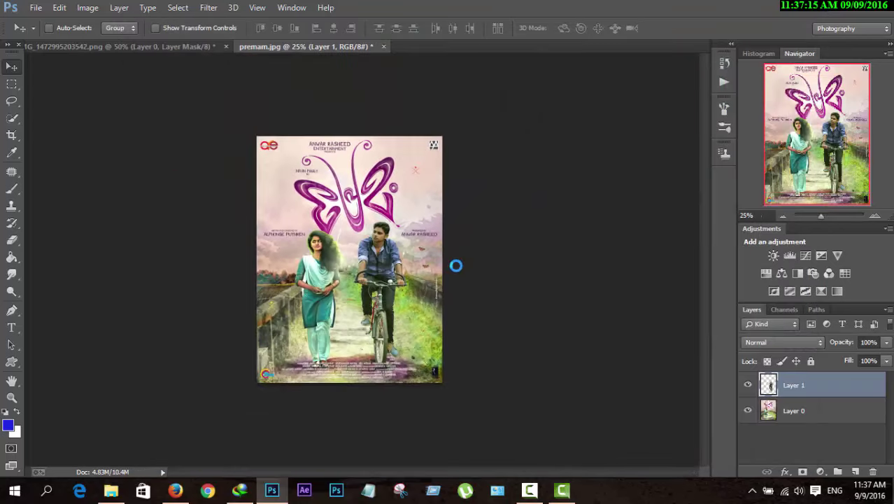
pyautogui.hotkey('ctrl', '+')
pyautogui.hotkey('ctrl', '+')
pyautogui.hotkey('ctrl', '+')
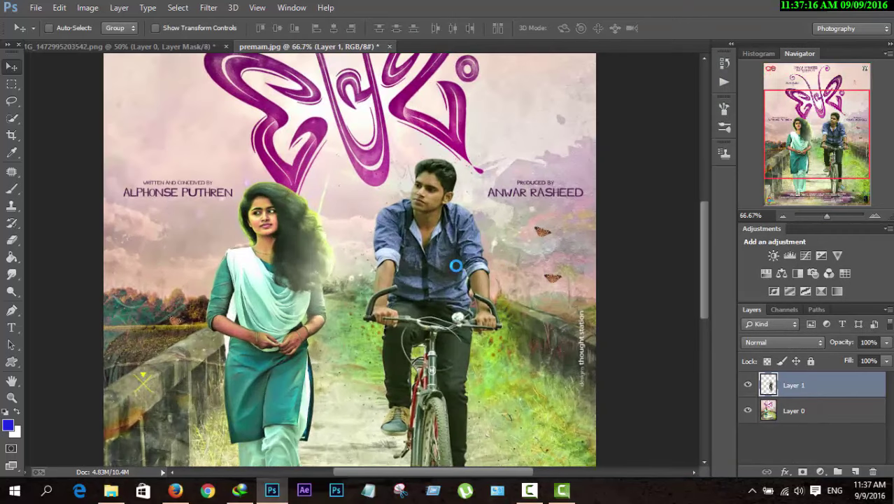
pyautogui.hotkey('ctrl', '-')
pyautogui.hotkey('ctrl', '-')
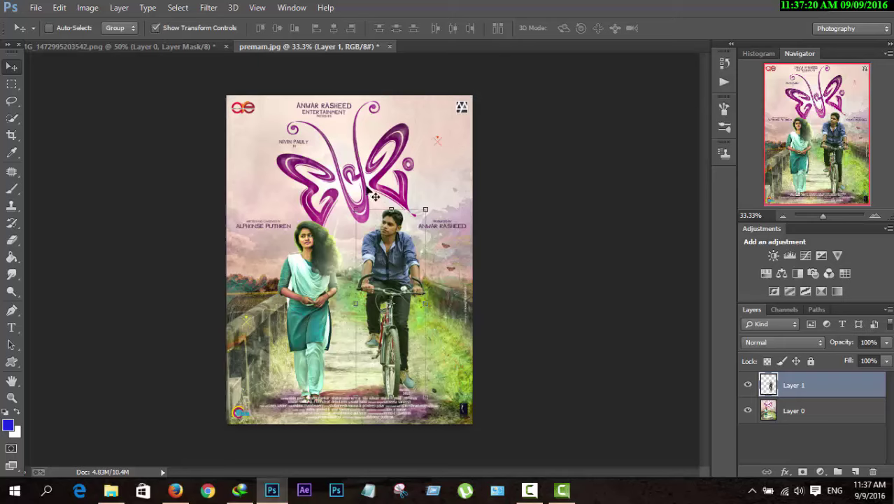
pyautogui.hotkey('ctrl', 't')
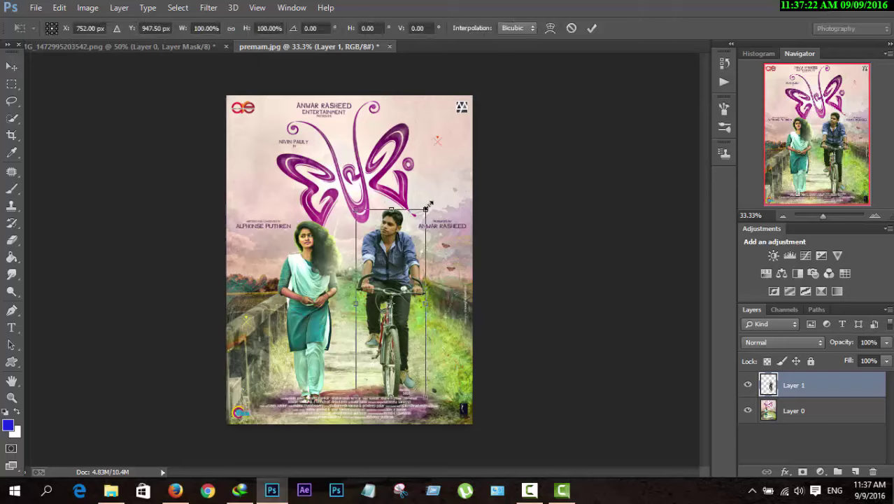
pyautogui.moveTo(428, 205); pyautogui.dragTo(427, 205)
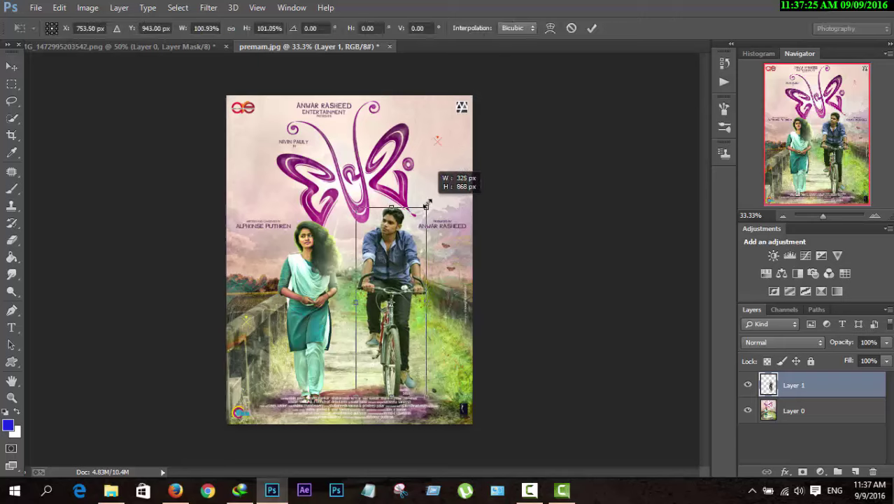
pyautogui.moveTo(427, 206); pyautogui.dragTo(427, 205)
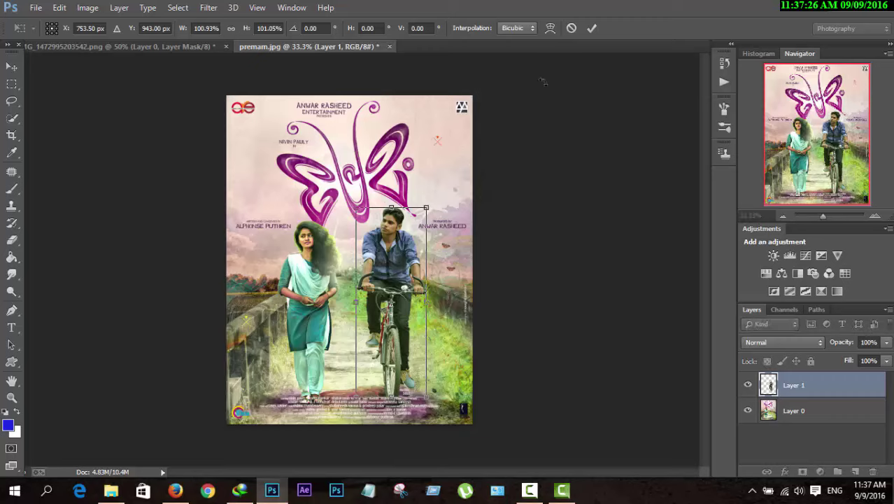
pyautogui.click(593, 28)
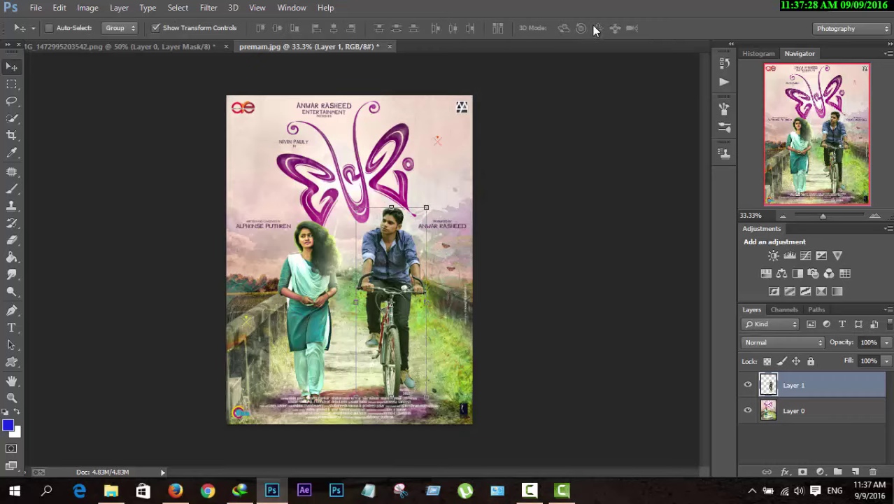
pyautogui.click(155, 28)
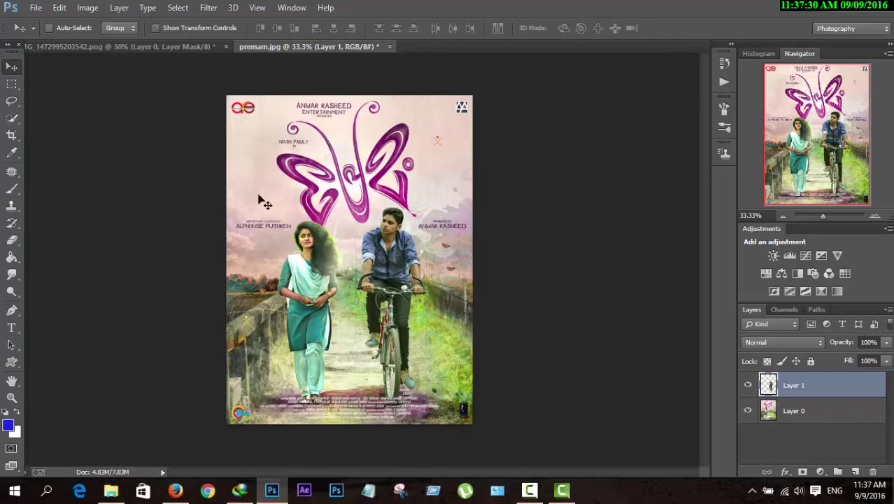
# Step: Show the transform controls on the cyclist and check the layers lying beneath him
pyautogui.click(156, 28)
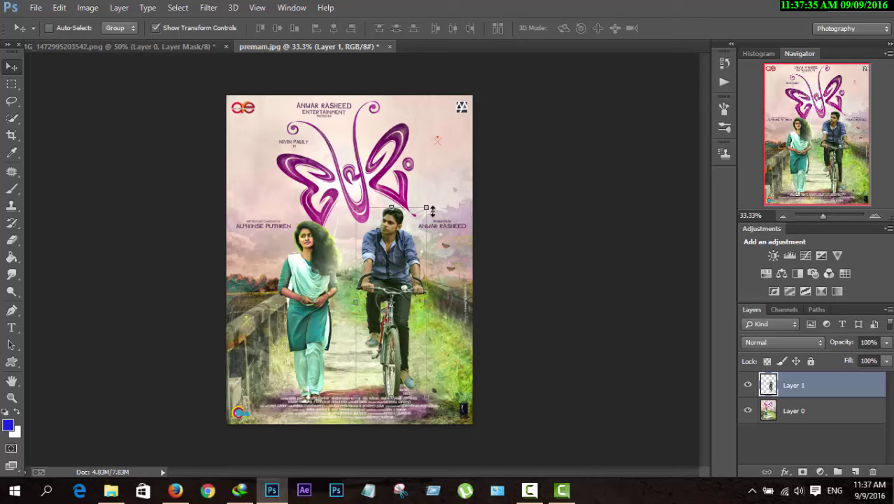
pyautogui.rightClick(387, 235)
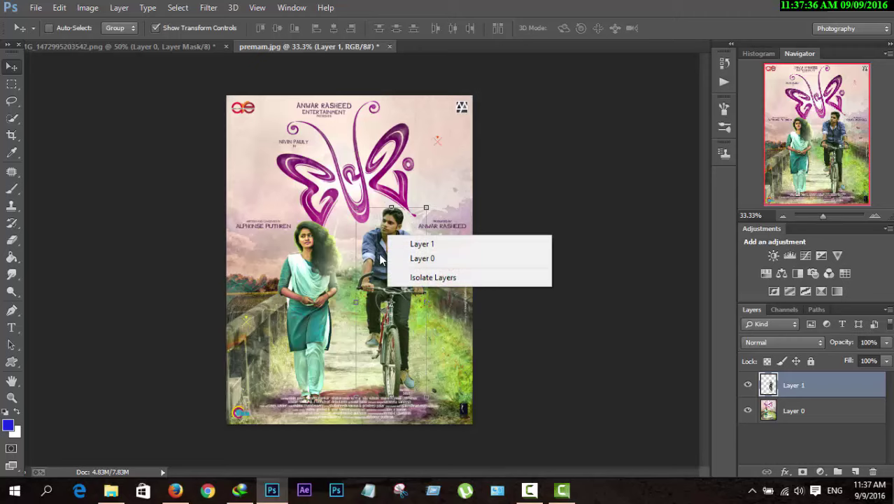
pyautogui.click(370, 250)
# Step: Tilt the cyclist about 4 degrees with a Perspective transform, commit it, and hide the transform controls
pyautogui.hotkey('ctrl', 't')
pyautogui.rightClick(388, 237)
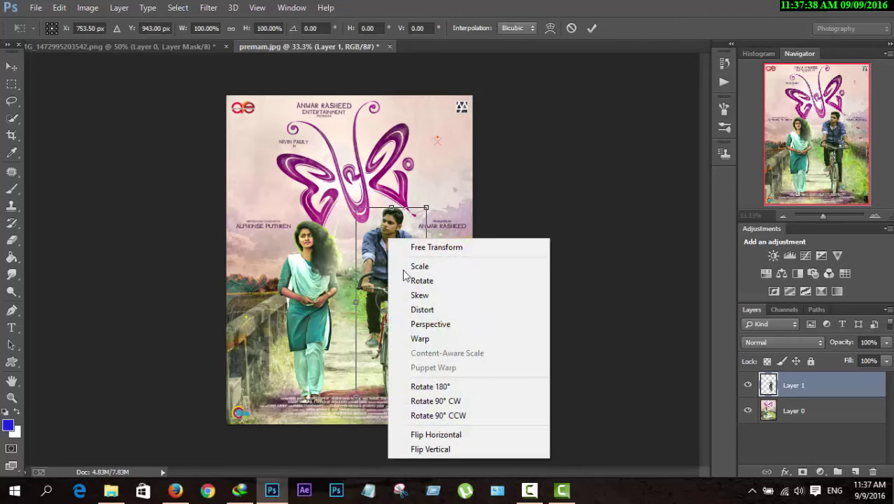
pyautogui.click(423, 324)
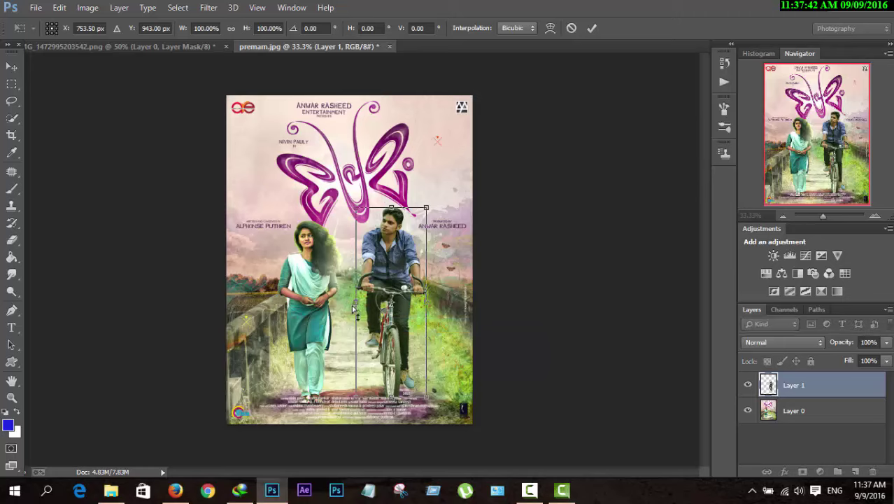
pyautogui.moveTo(358, 308); pyautogui.dragTo(357, 305)
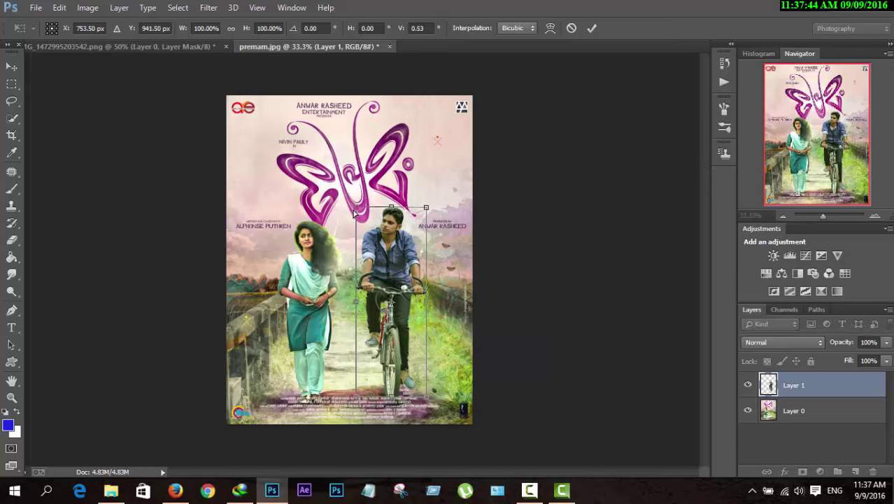
pyautogui.moveTo(356, 213); pyautogui.dragTo(358, 219)
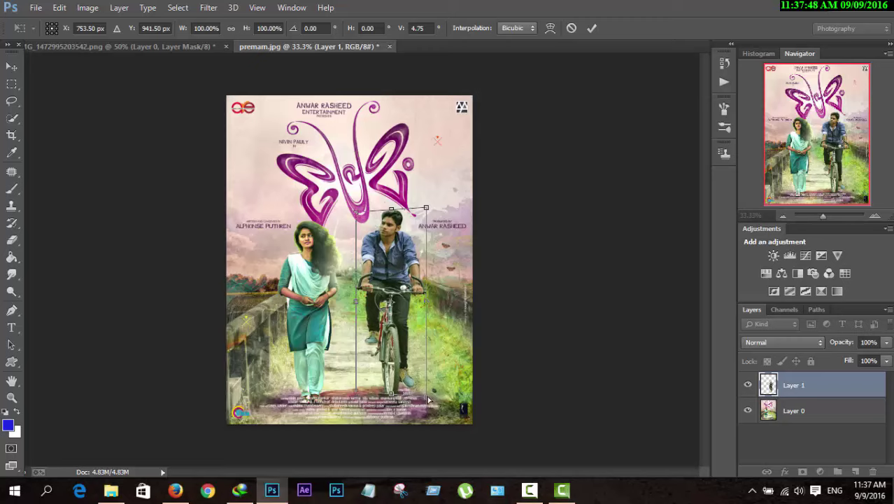
pyautogui.moveTo(427, 399); pyautogui.dragTo(406, 357)
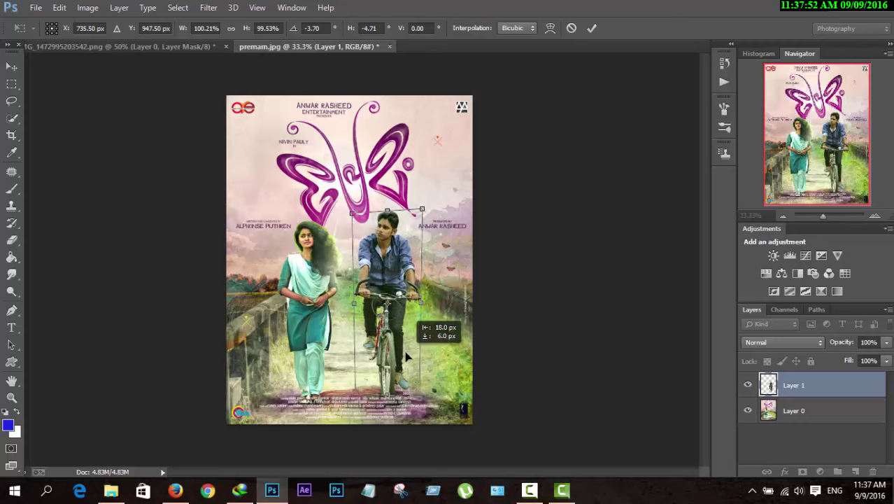
pyautogui.click(592, 30)
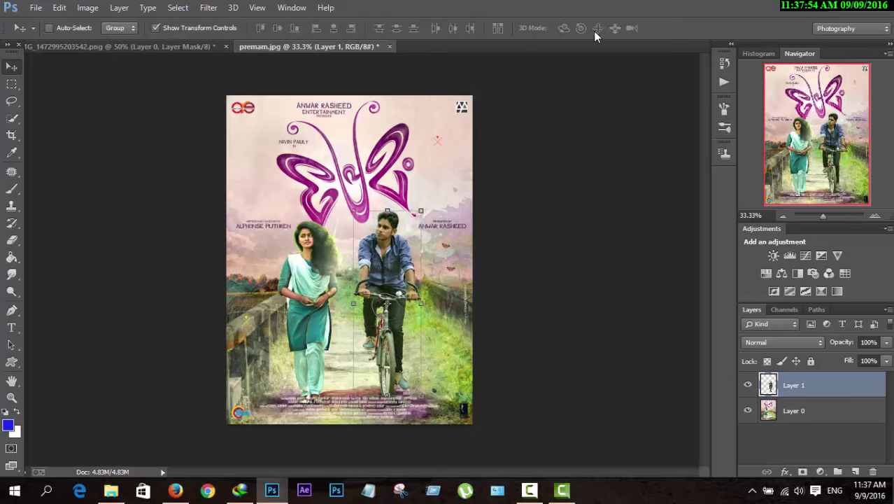
pyautogui.click(156, 28)
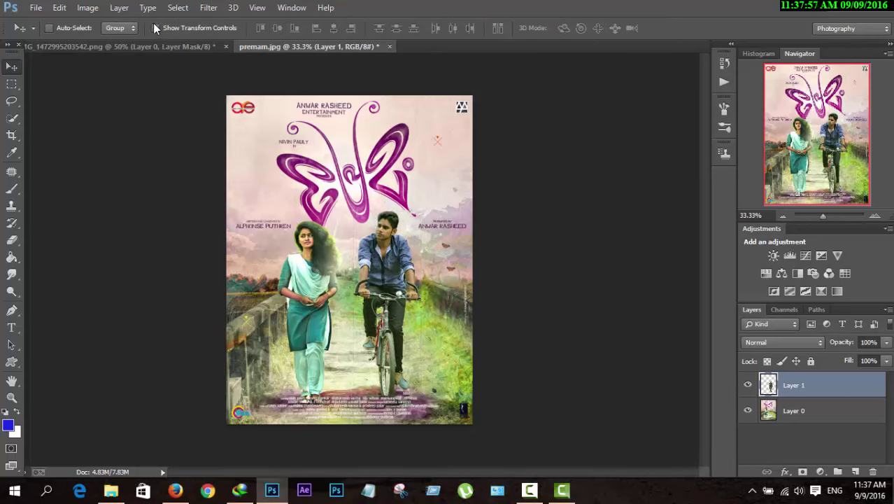
# Step: Zoom to 66.67%, hide the cyclist layer, and try the Patch tool on Layer 0 near the credits
pyautogui.hotkey('ctrl', '+')
pyautogui.hotkey('ctrl', '+')
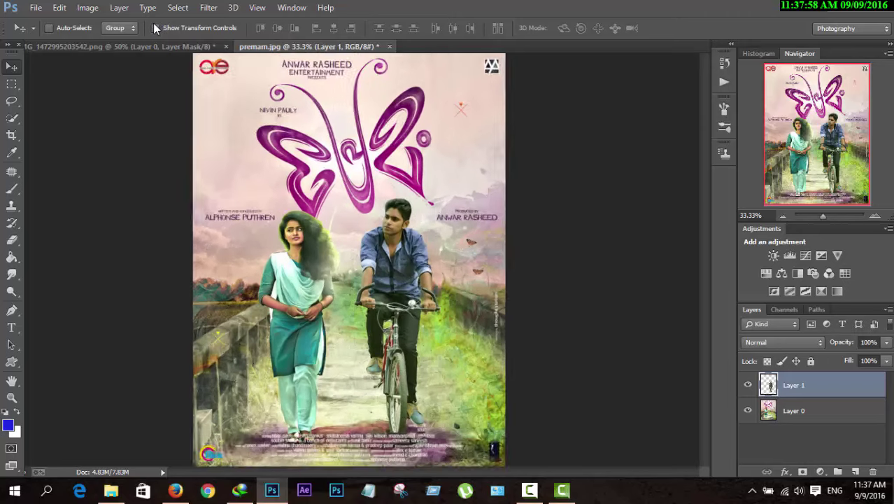
pyautogui.scroll(-3, 246, 90)
pyautogui.scroll(-3, 286, 245)
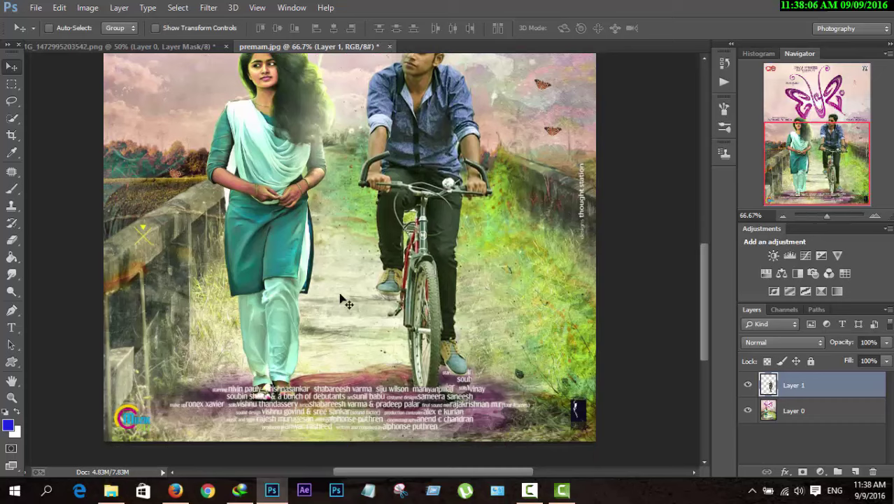
pyautogui.click(824, 415)
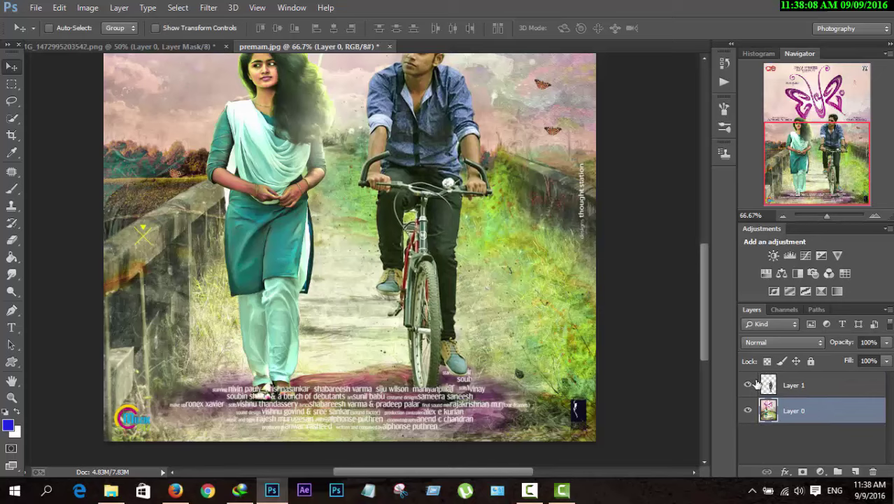
pyautogui.click(748, 385)
pyautogui.press('j')
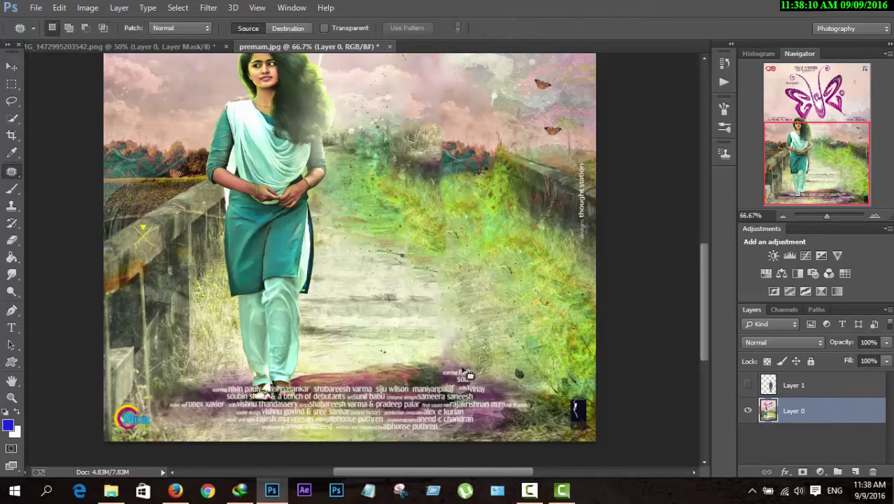
pyautogui.moveTo(468, 375)
pyautogui.mouseDown()
pyautogui.moveTo(491, 384)
pyautogui.moveTo(504, 313)
pyautogui.mouseUp()
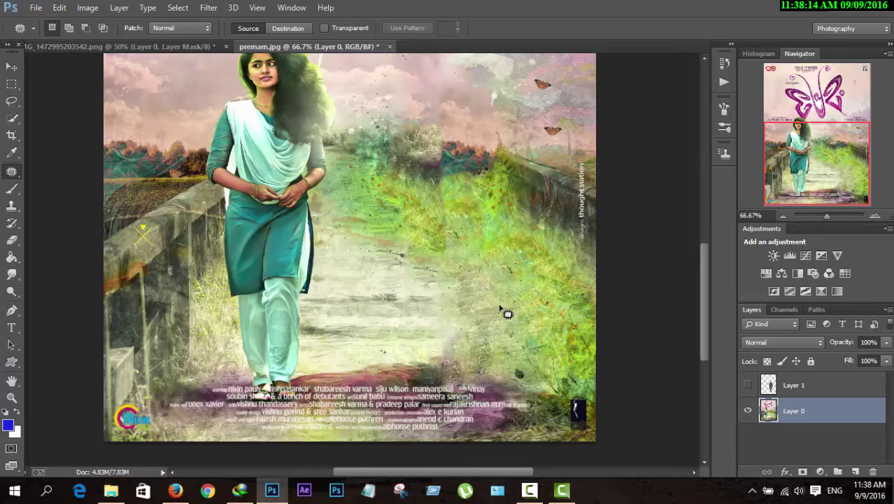
# Step: Show the cyclist layer again, zoom out to the whole poster, and bring up Layer 0's commands
pyautogui.click(749, 385)
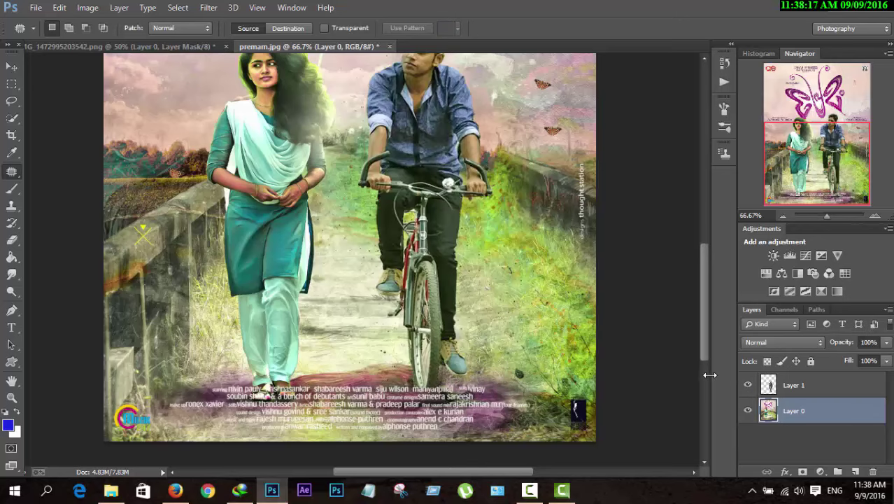
pyautogui.hotkey('ctrl', '-')
pyautogui.hotkey('ctrl', '-')
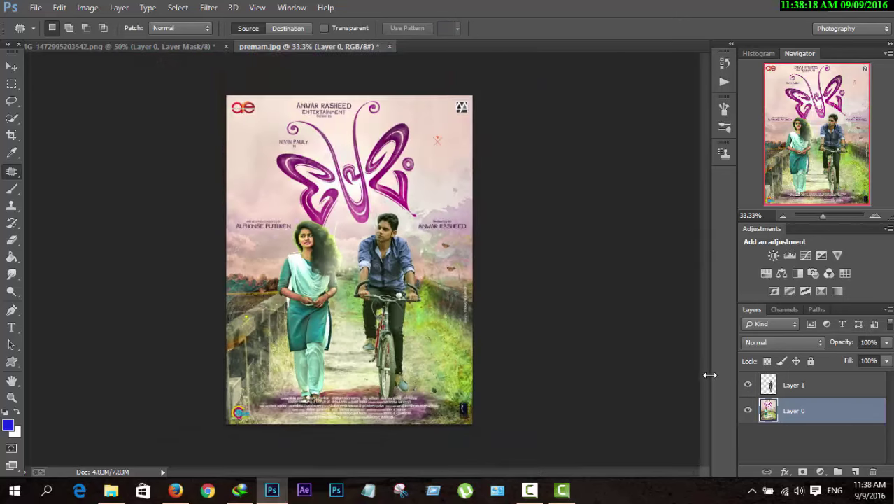
pyautogui.rightClick(810, 422)
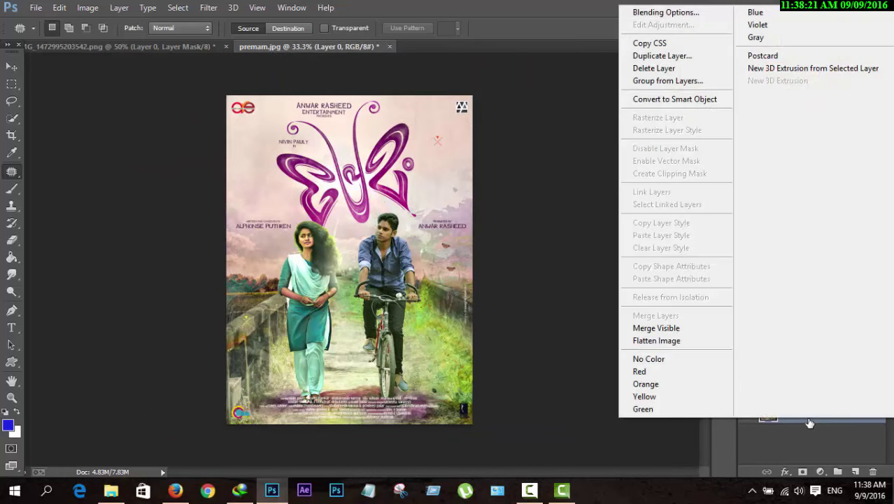
# Step: Choose Flatten Image to merge the poster's layers into one
pyautogui.click(689, 342)
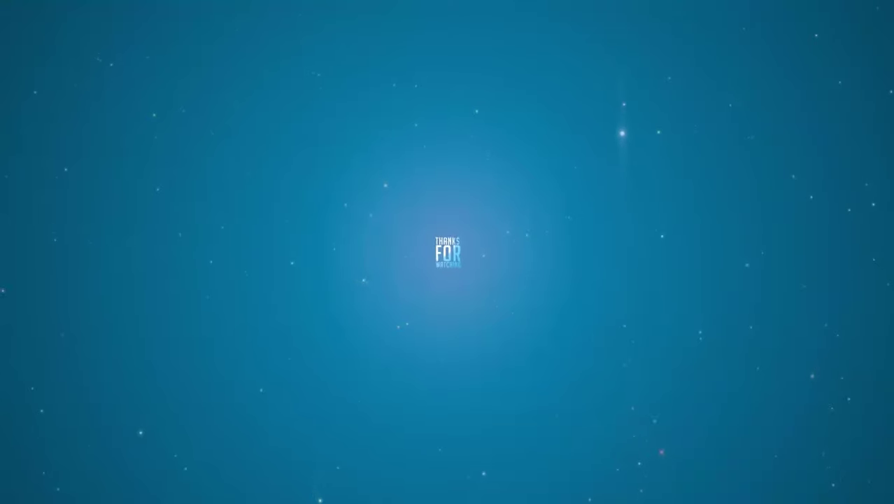